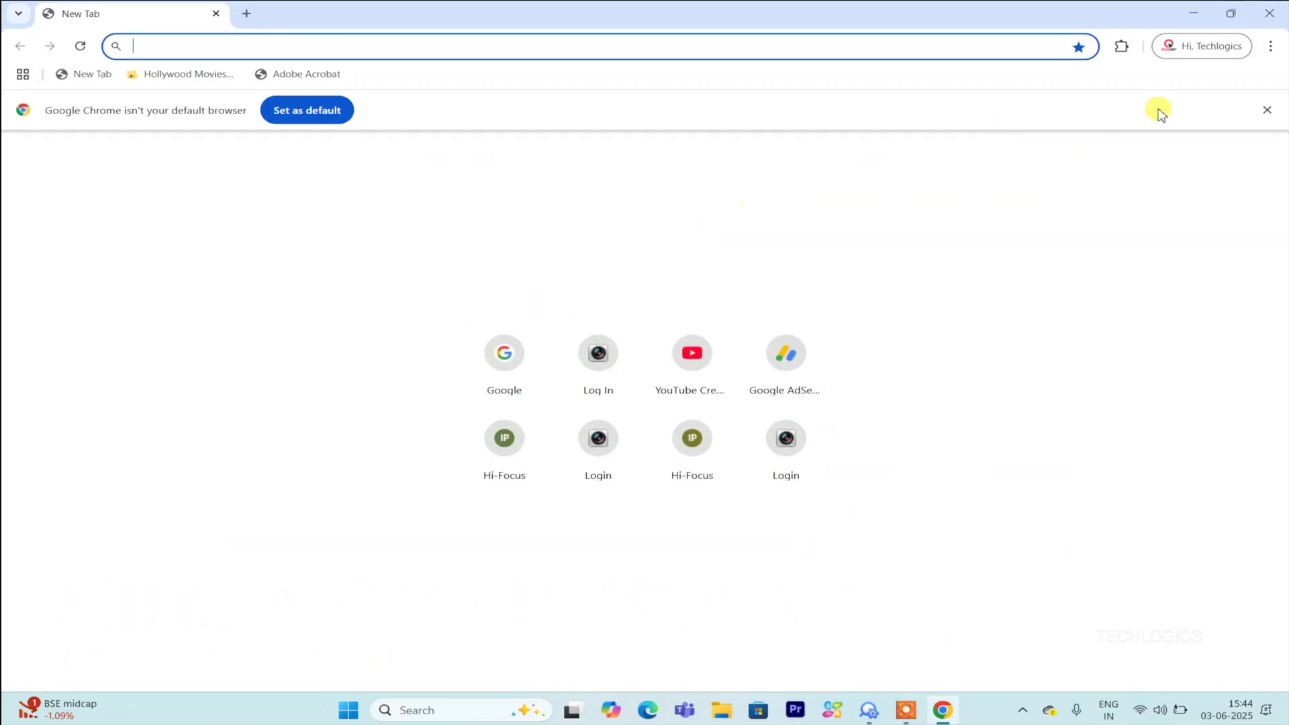
# Step: Dismiss Chrome's default-browser notice and go to the camera's address 192.168.1.65
pyautogui.click(1264, 107)
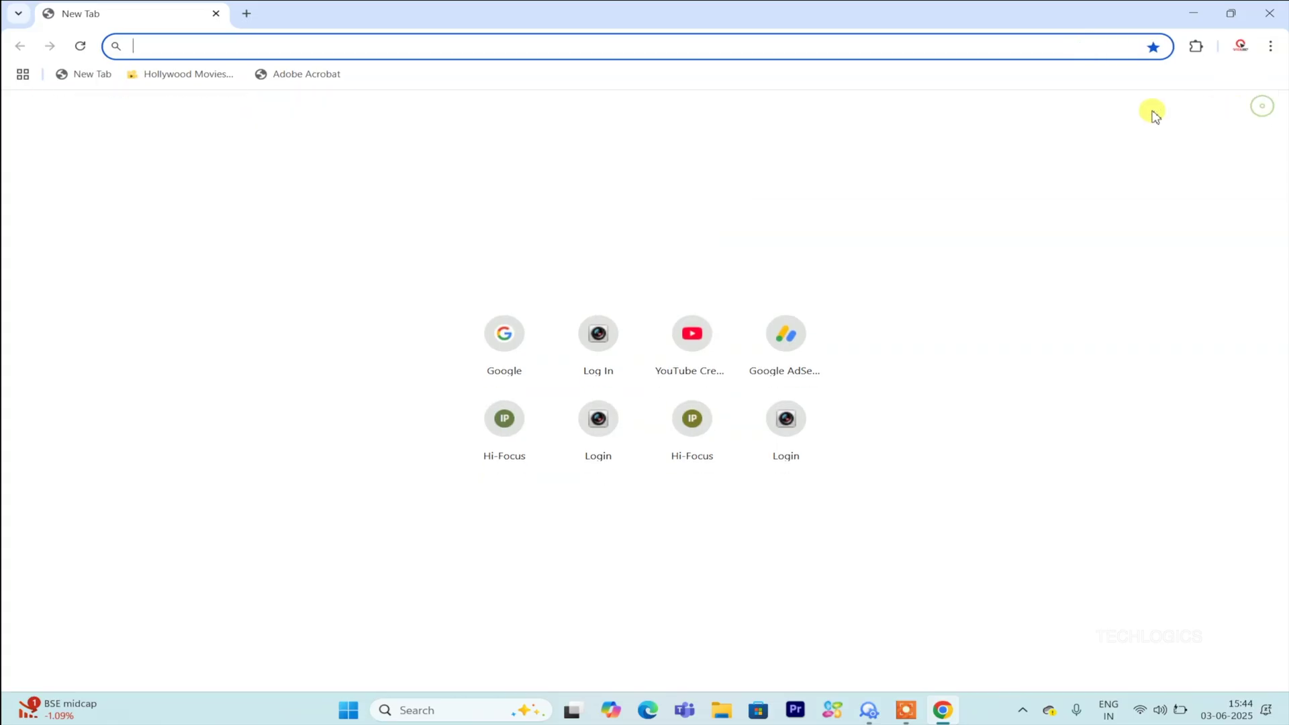
pyautogui.write('192')
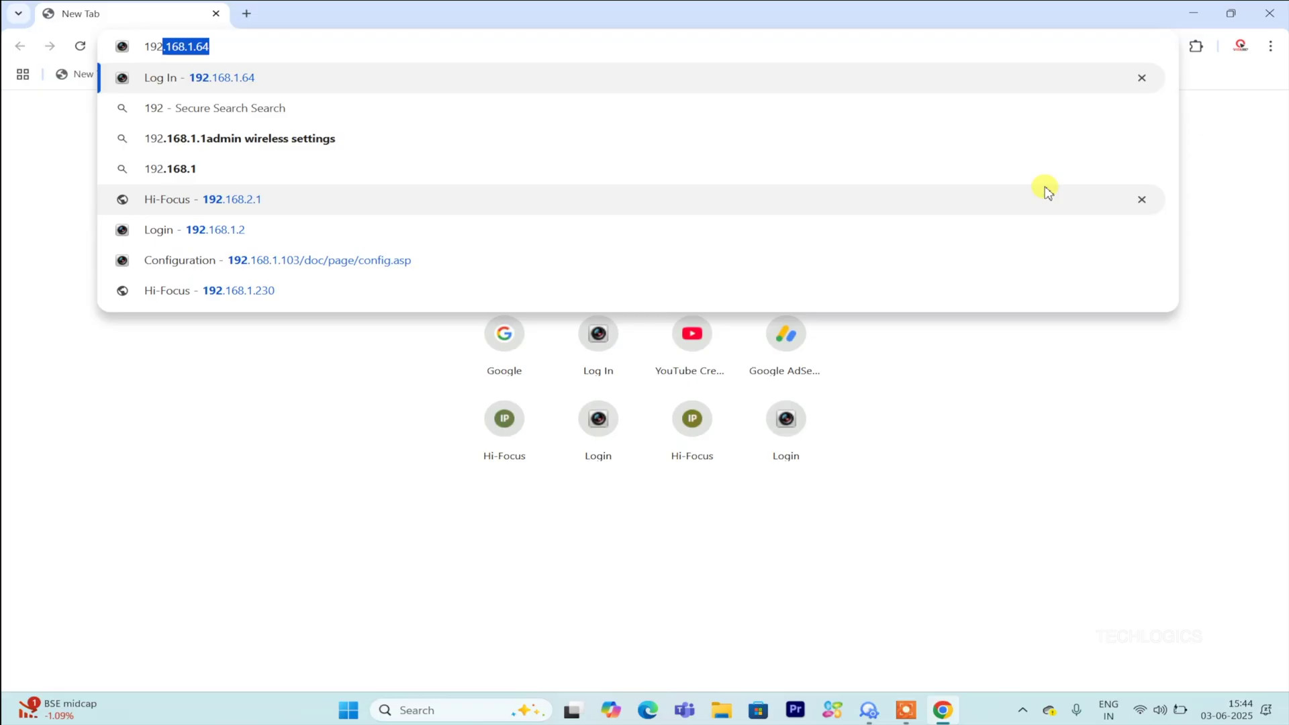
pyautogui.write('.168.1.6')
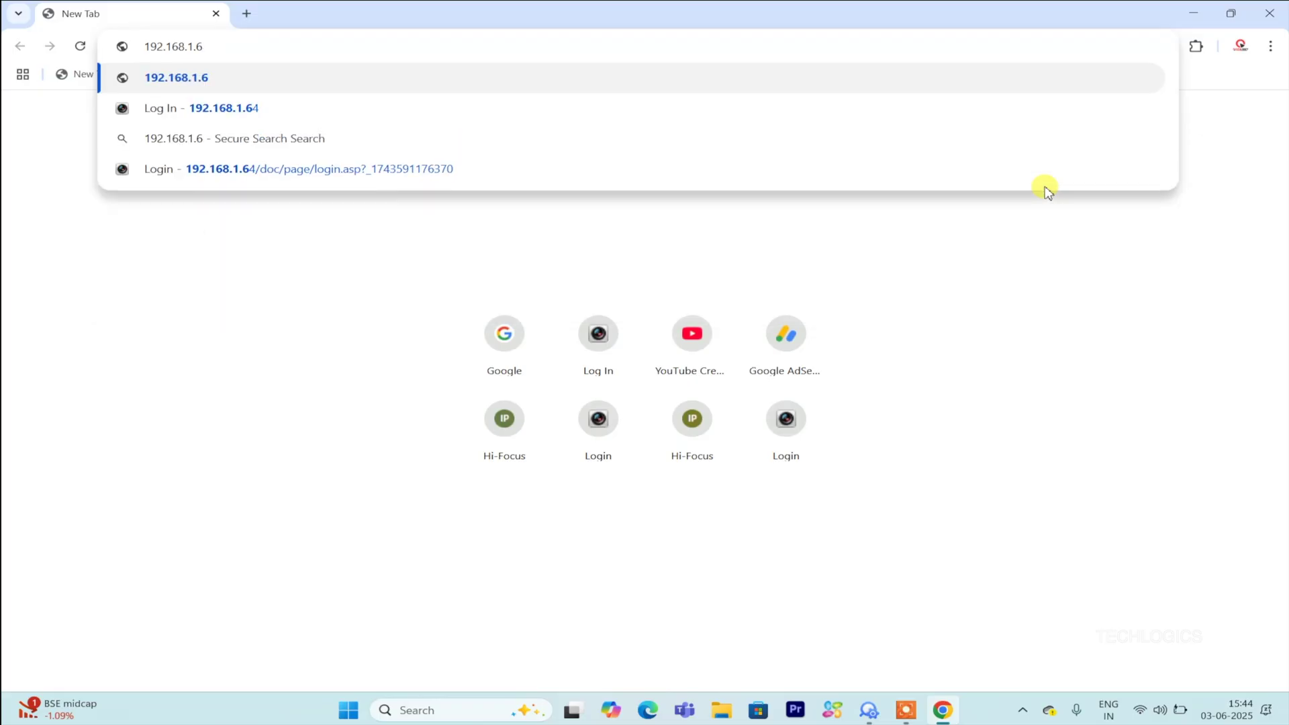
pyautogui.write('5/doc/index.html#/portal/login')
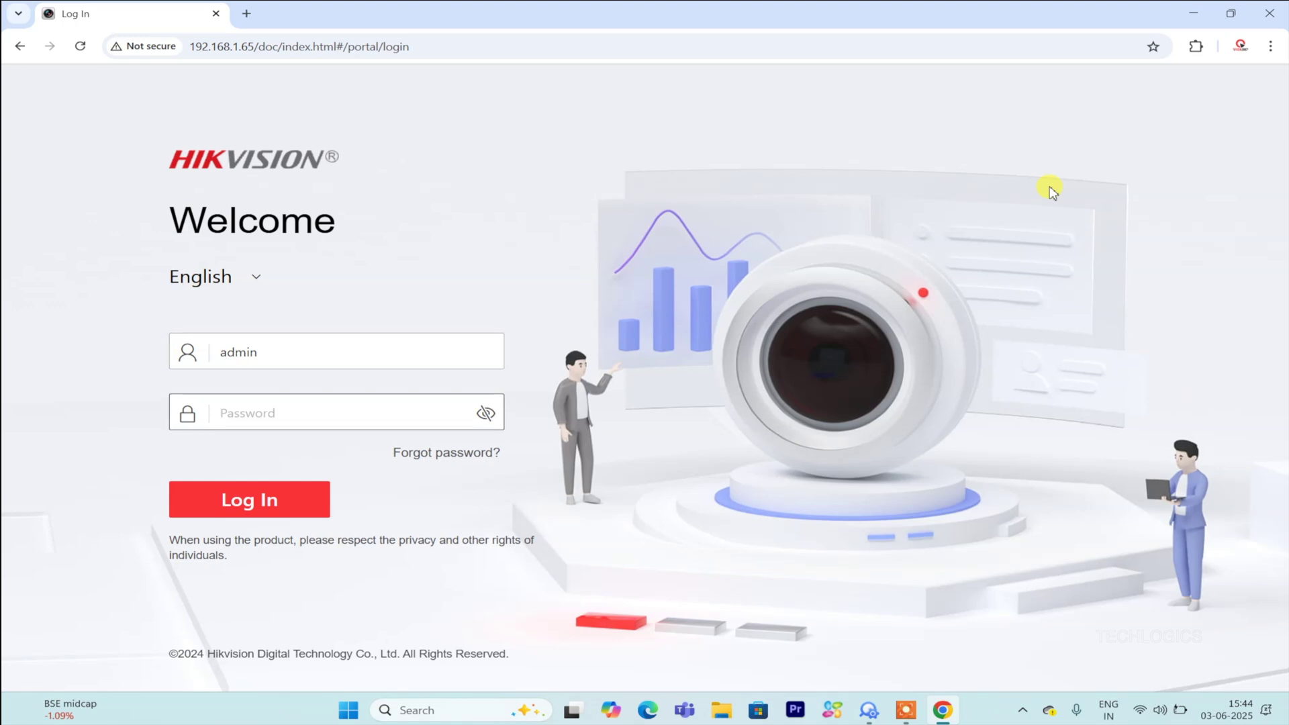
# Step: Enter the camera password to sign in and reach Camera 01's Live View
pyautogui.write('a')
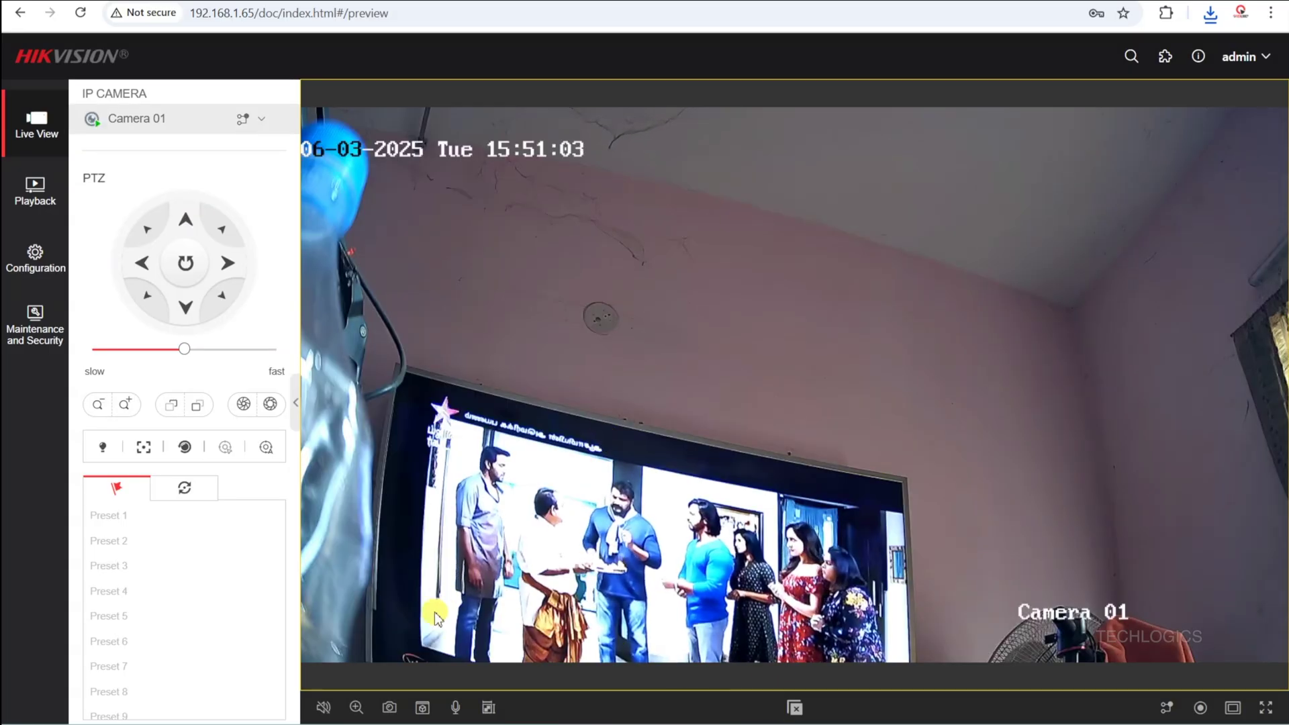
# Step: Test PTZ by tilting Camera 01 down, up, up-right, then further down
pyautogui.click(188, 310)
pyautogui.click(184, 323)
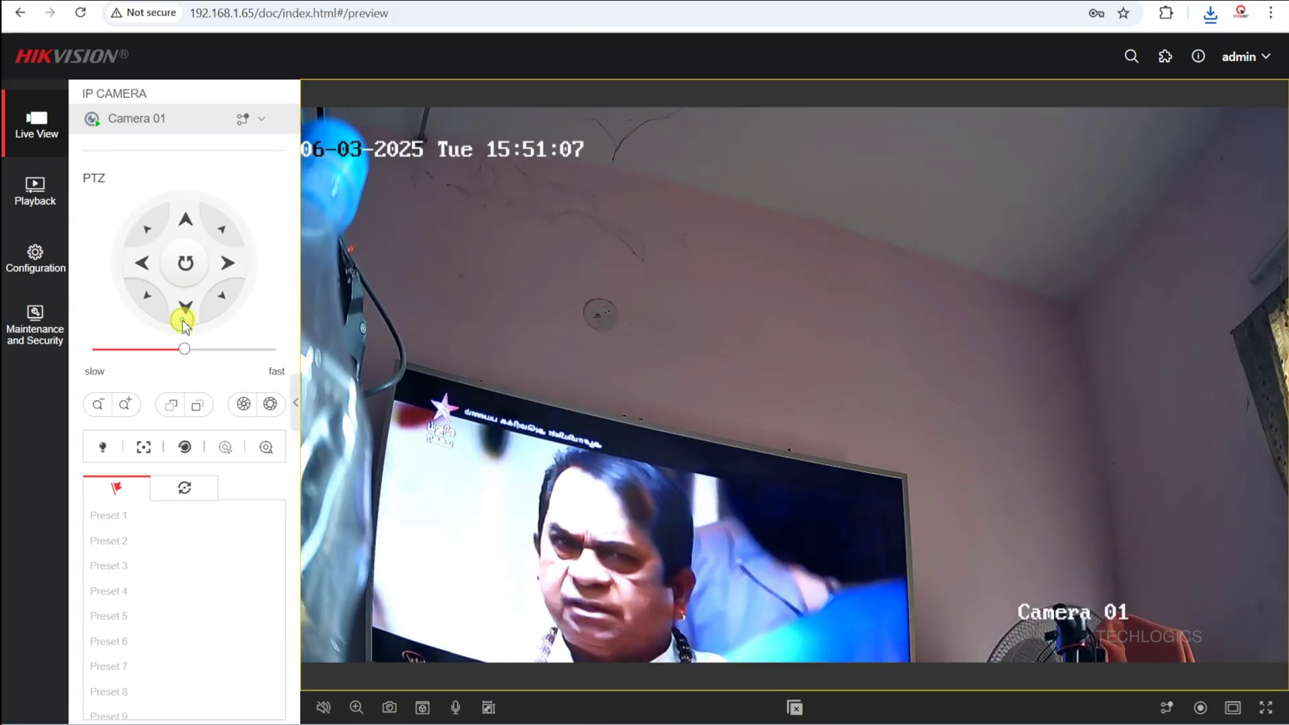
pyautogui.click(185, 225)
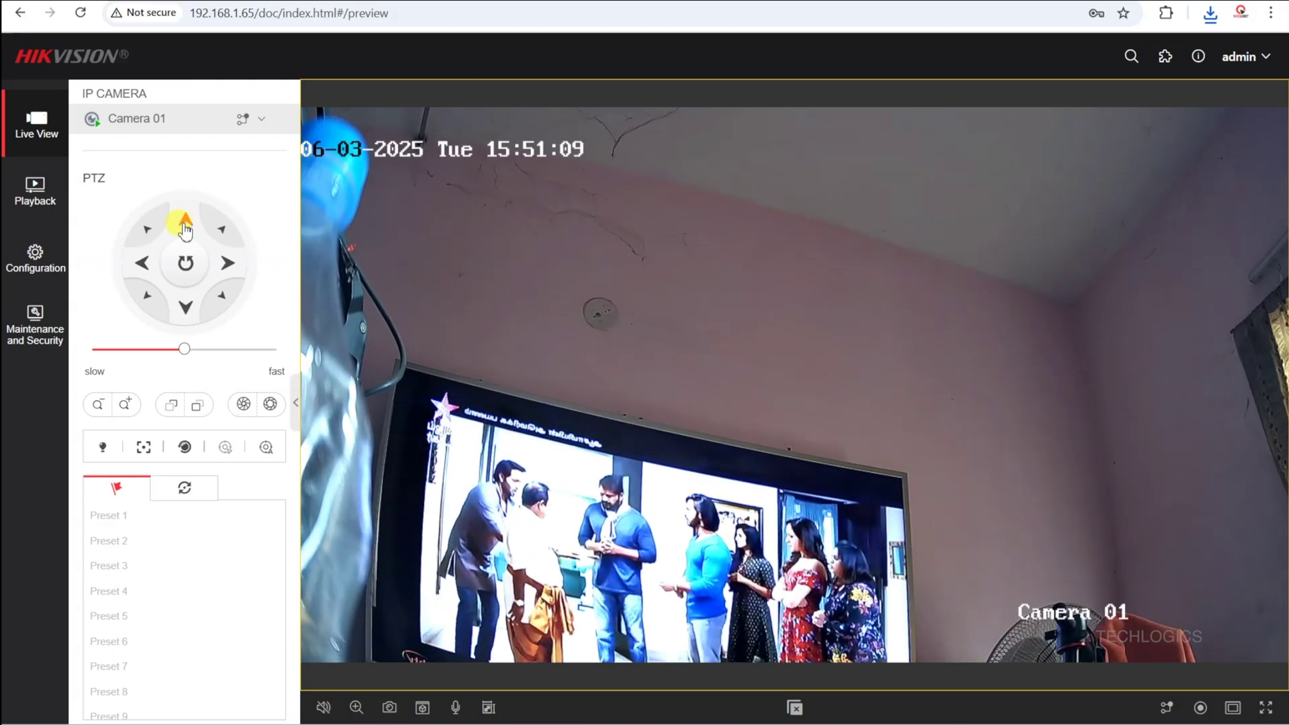
pyautogui.click(188, 241)
pyautogui.click(186, 223)
pyautogui.click(248, 262)
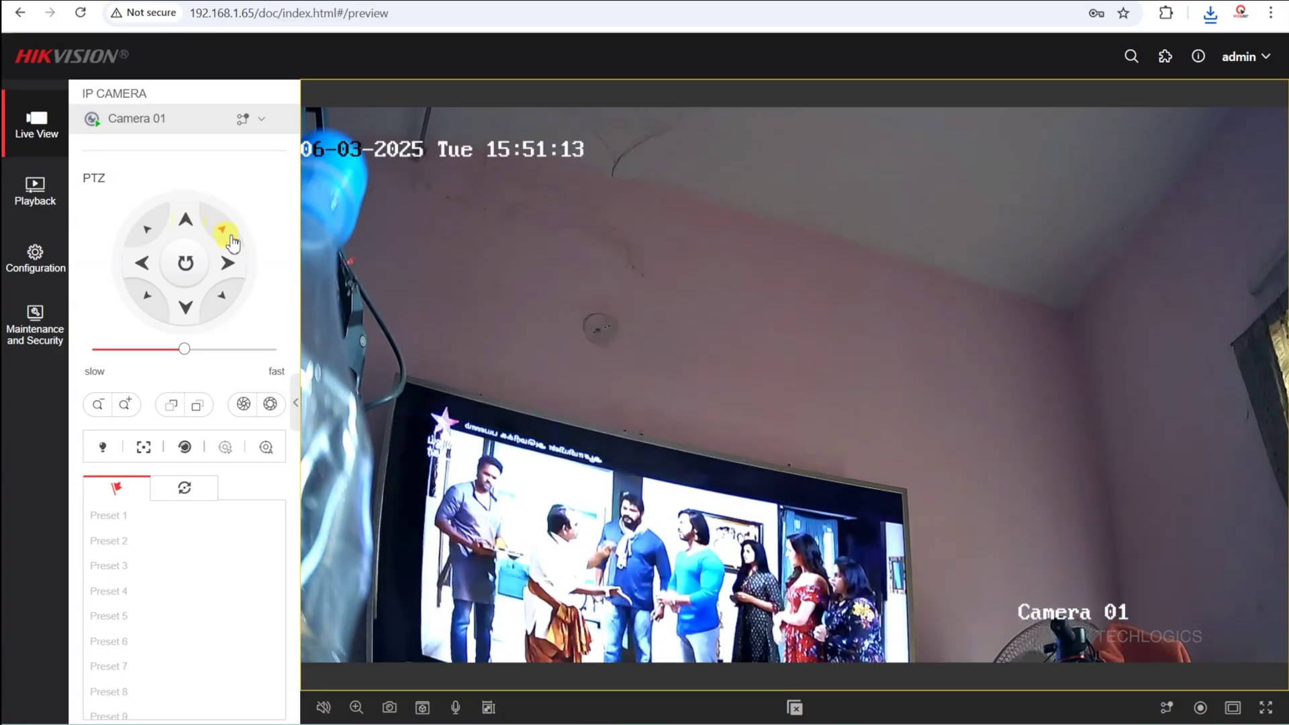
pyautogui.click(182, 309)
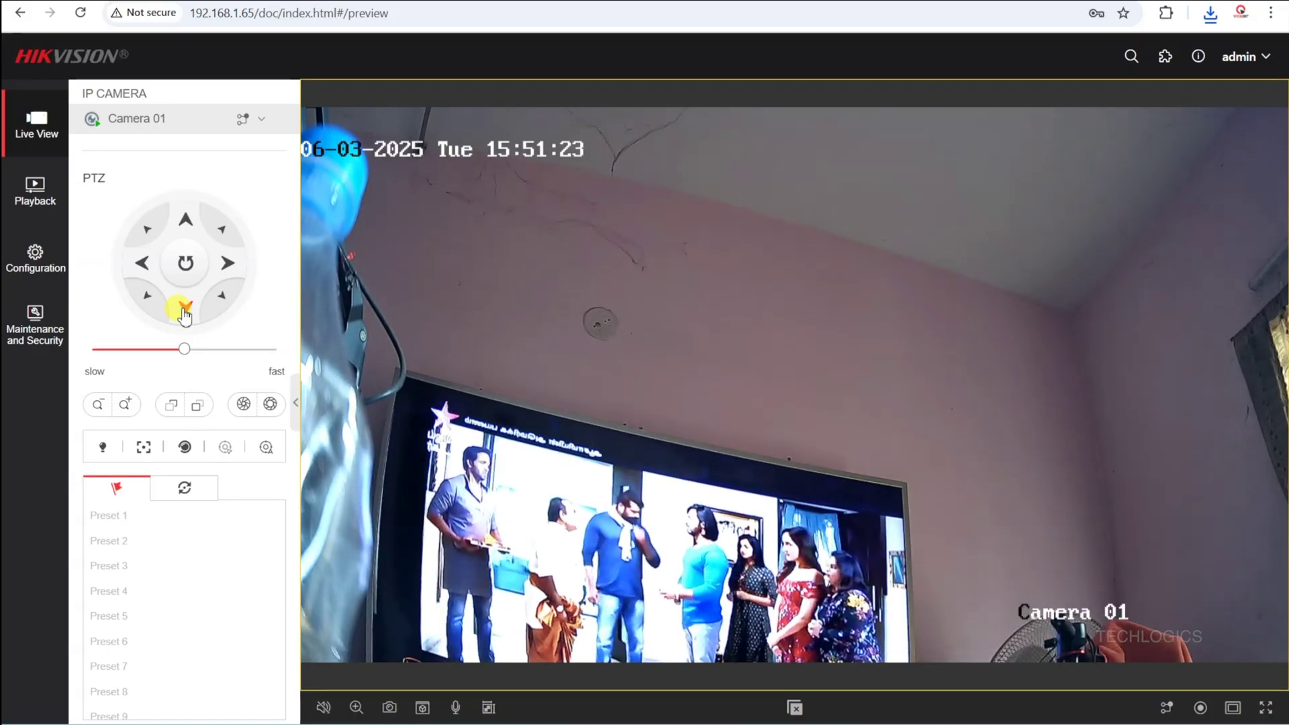
pyautogui.moveTo(185, 316); pyautogui.dragTo(195, 302)
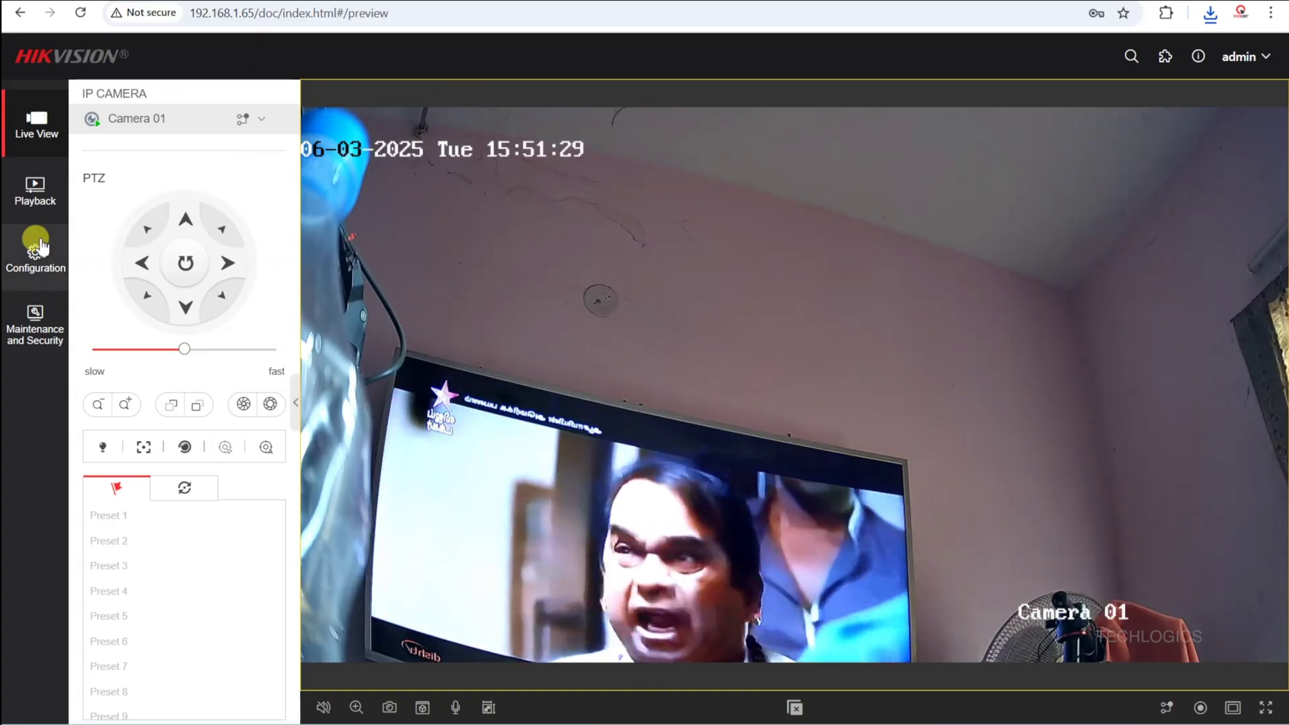
# Step: In Network > TCP/IP settings, disable DHCP and change the IPv4 address ending from 65 to 101
pyautogui.click(36, 259)
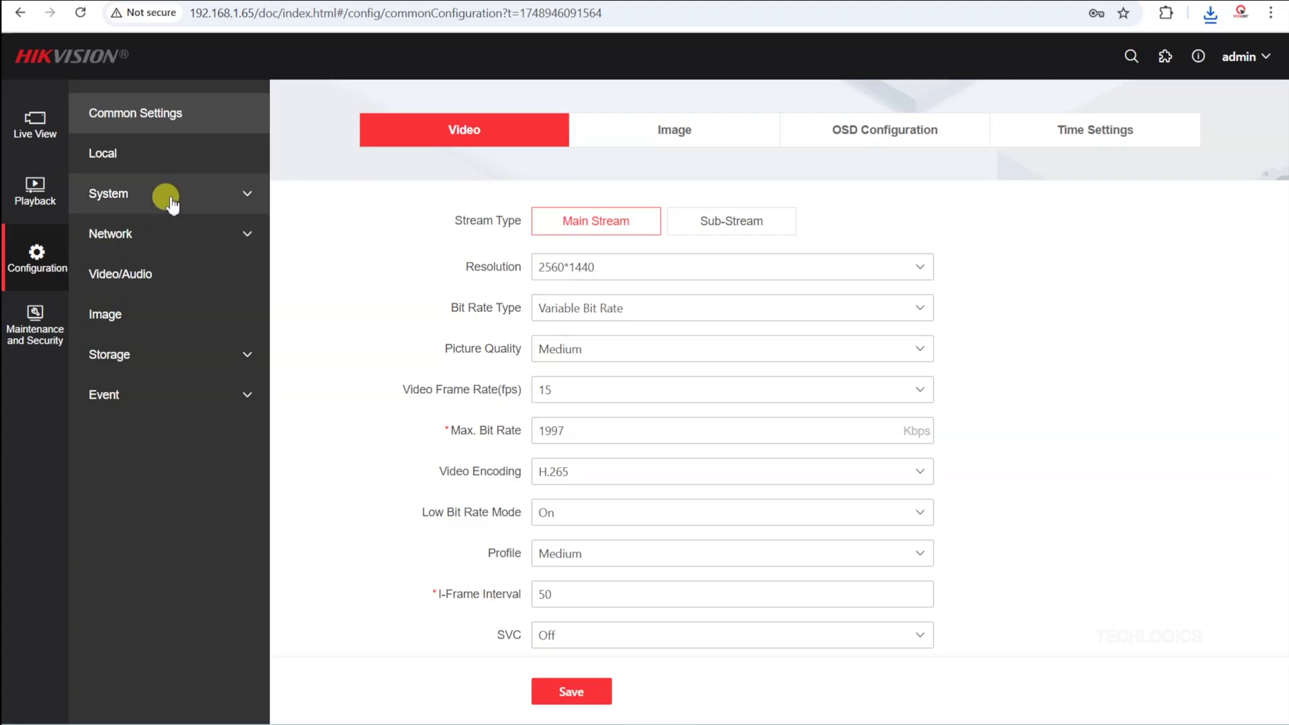
pyautogui.click(198, 240)
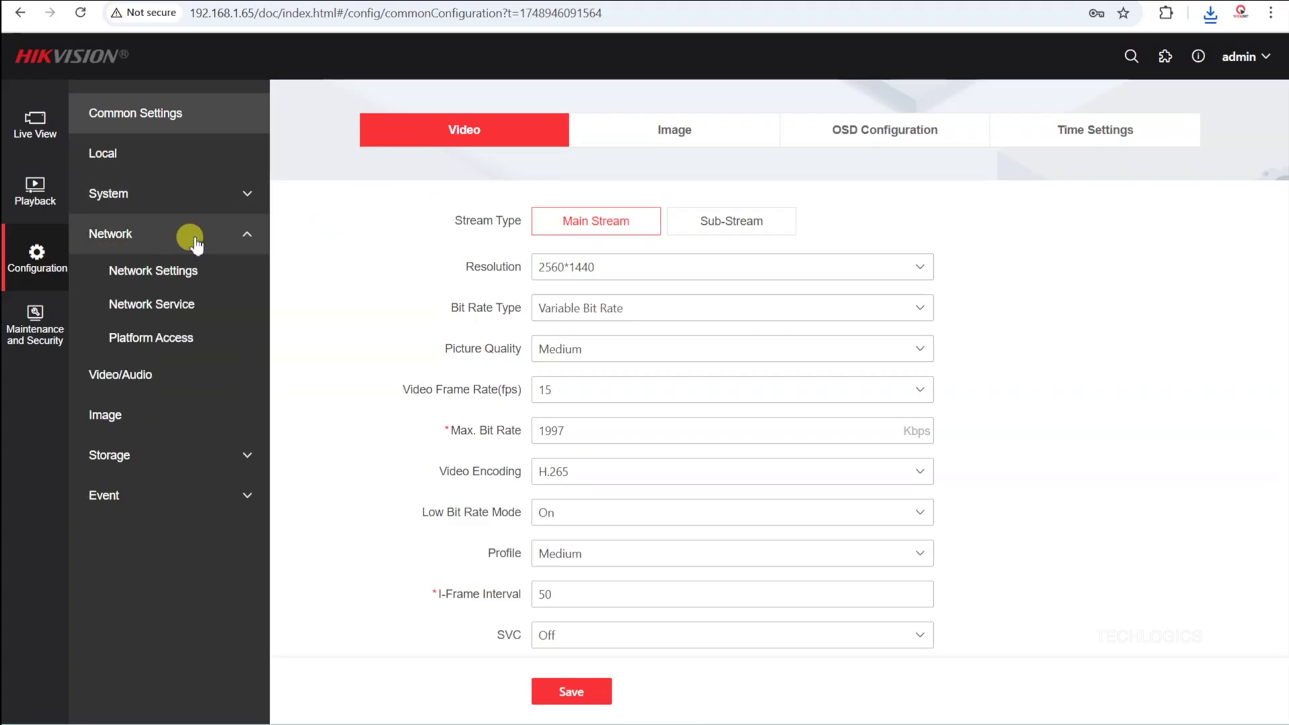
pyautogui.click(221, 278)
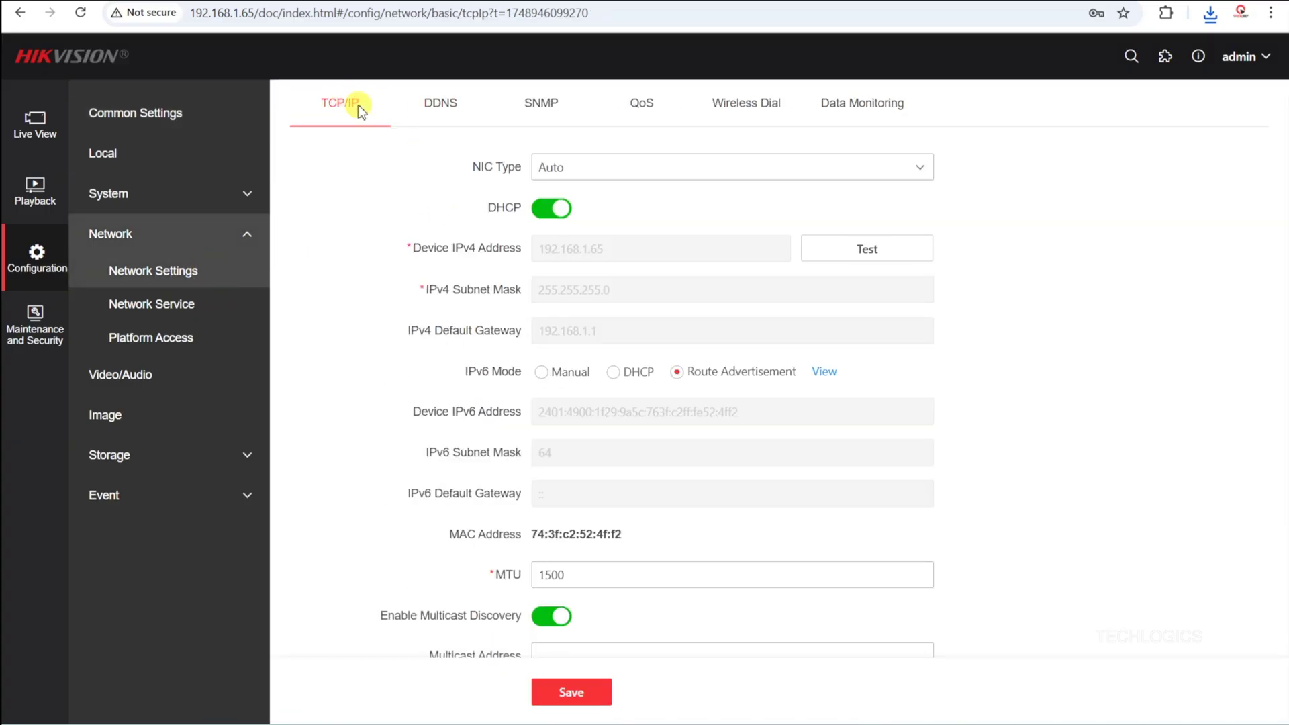
pyautogui.click(551, 209)
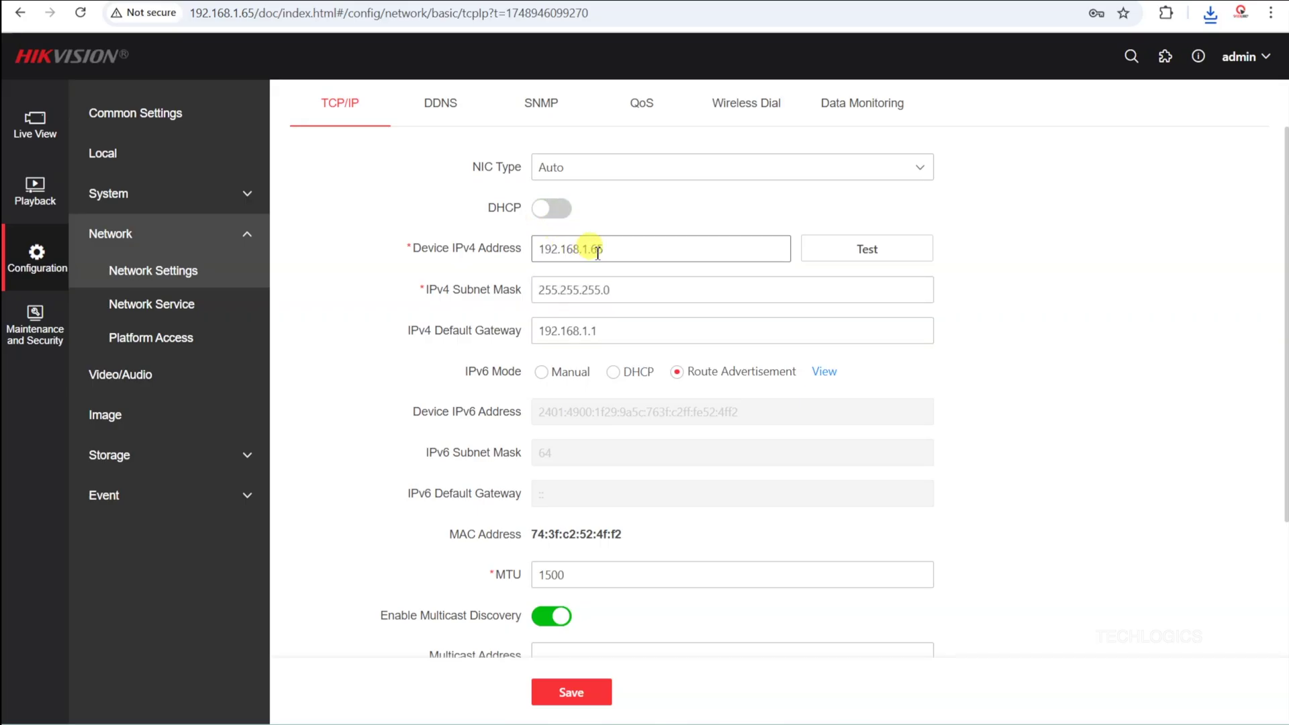
pyautogui.moveTo(595, 252); pyautogui.dragTo(656, 251)
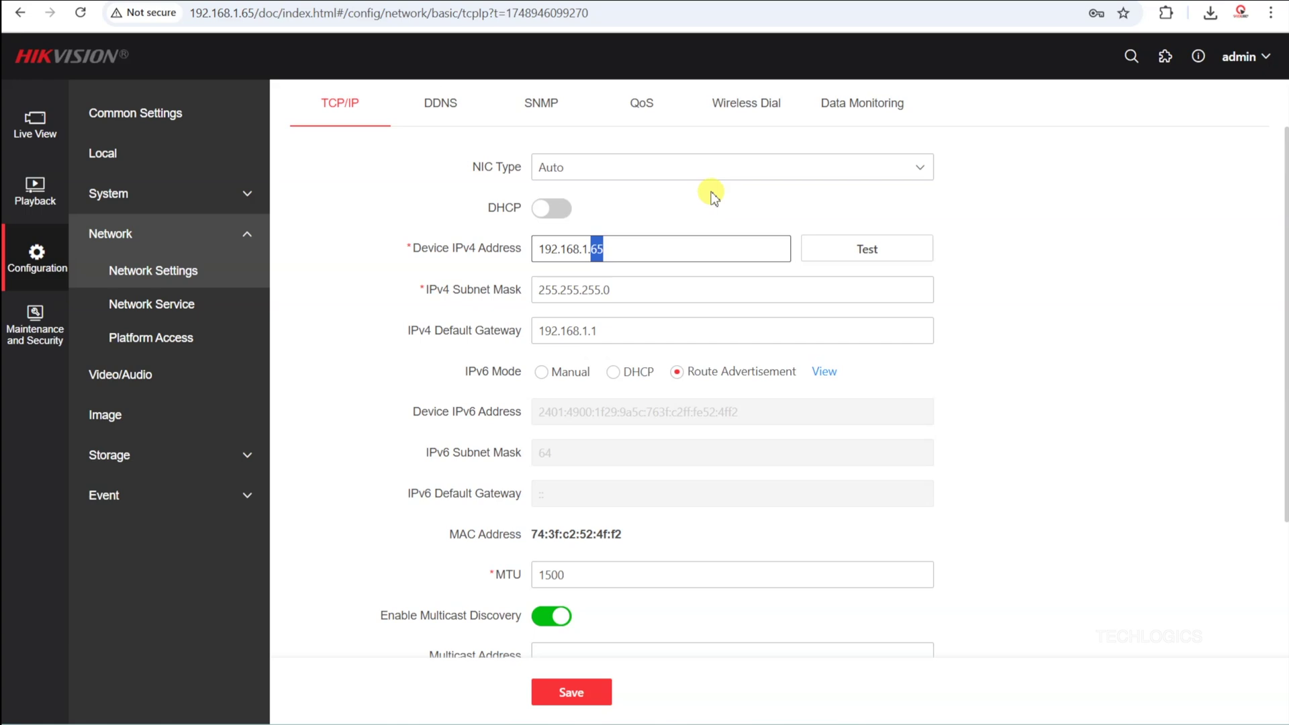
pyautogui.write('101')
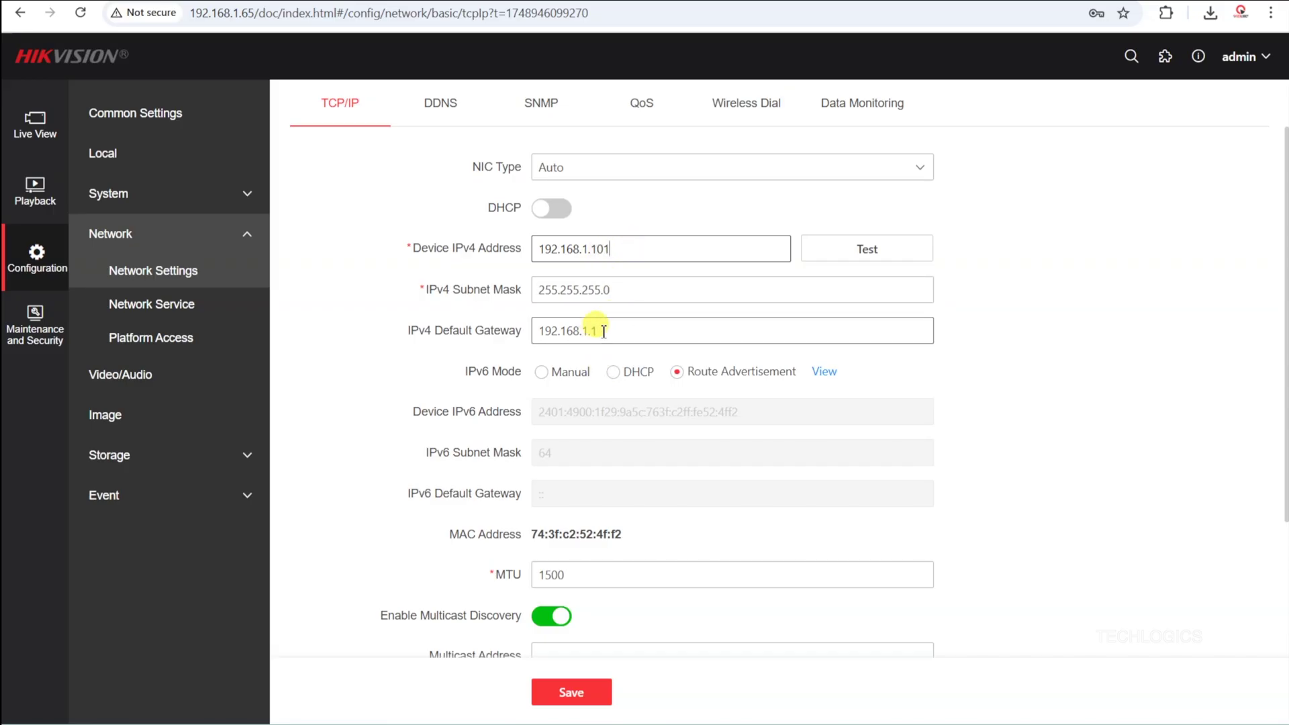
# Step: Save the static IP settings and confirm the camera restart
pyautogui.scroll(-3, 650, 304)
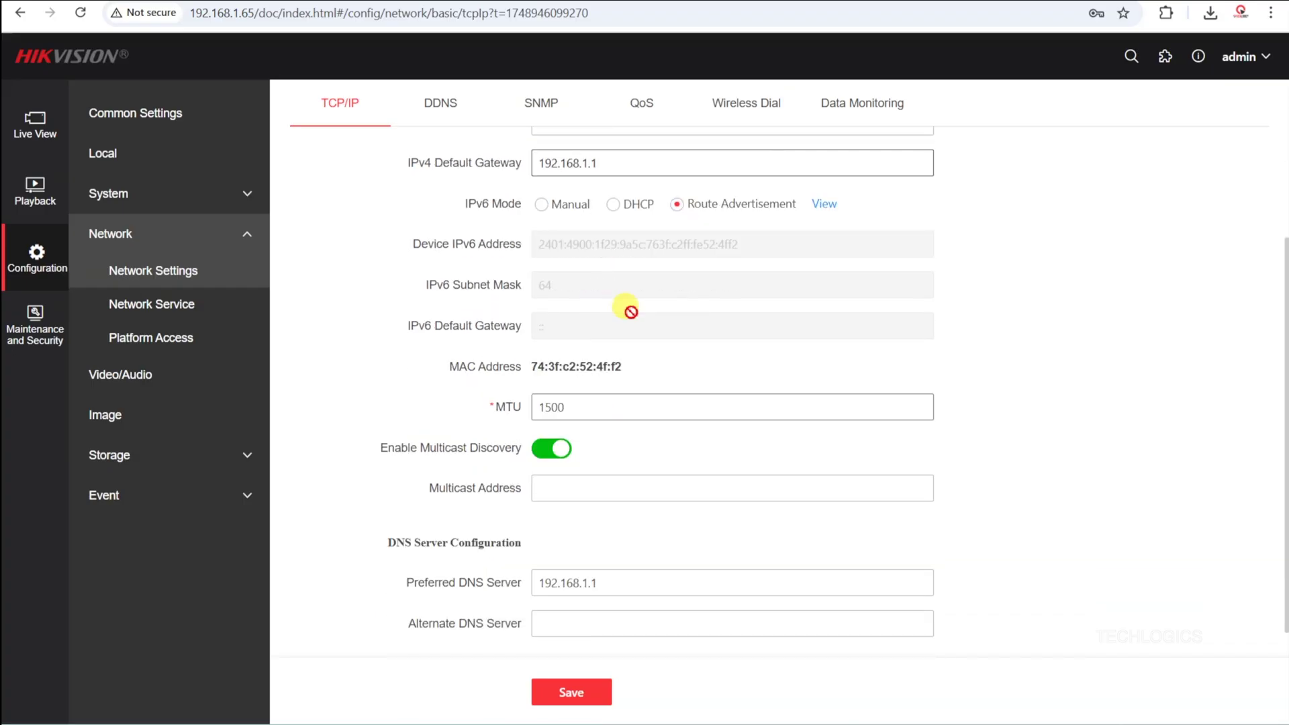
pyautogui.click(578, 679)
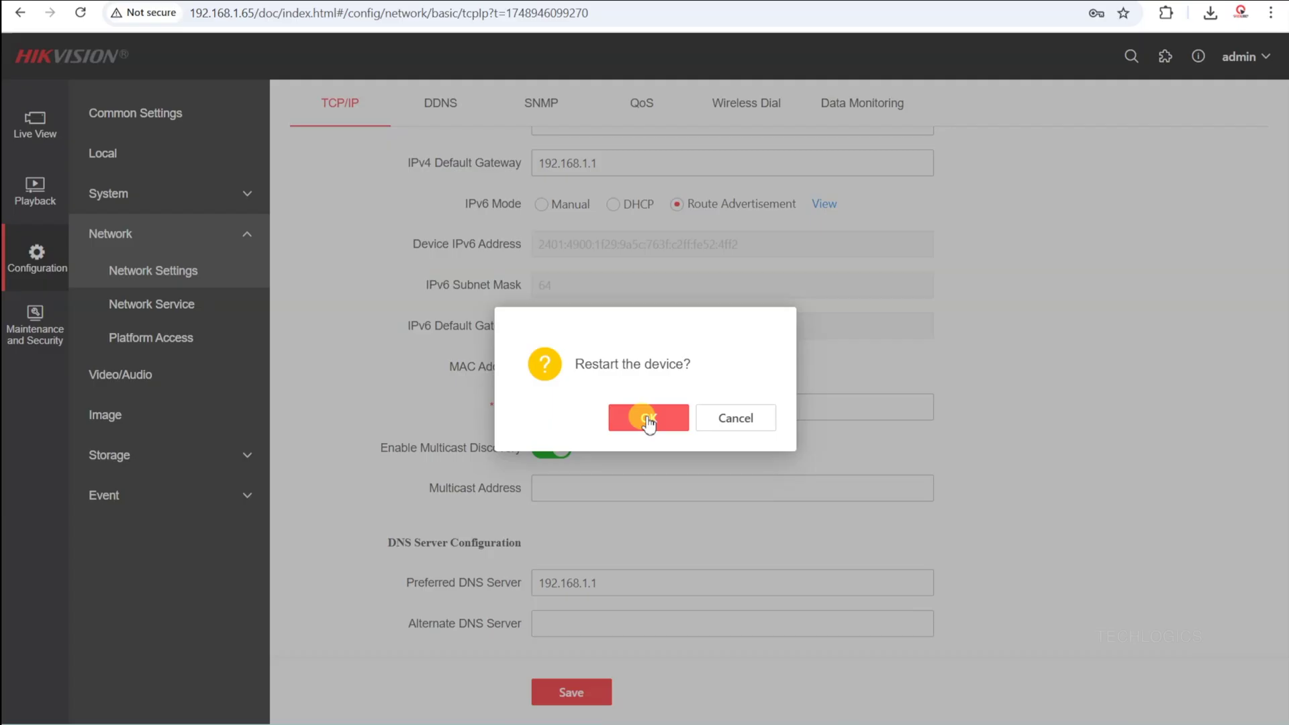
pyautogui.click(647, 420)
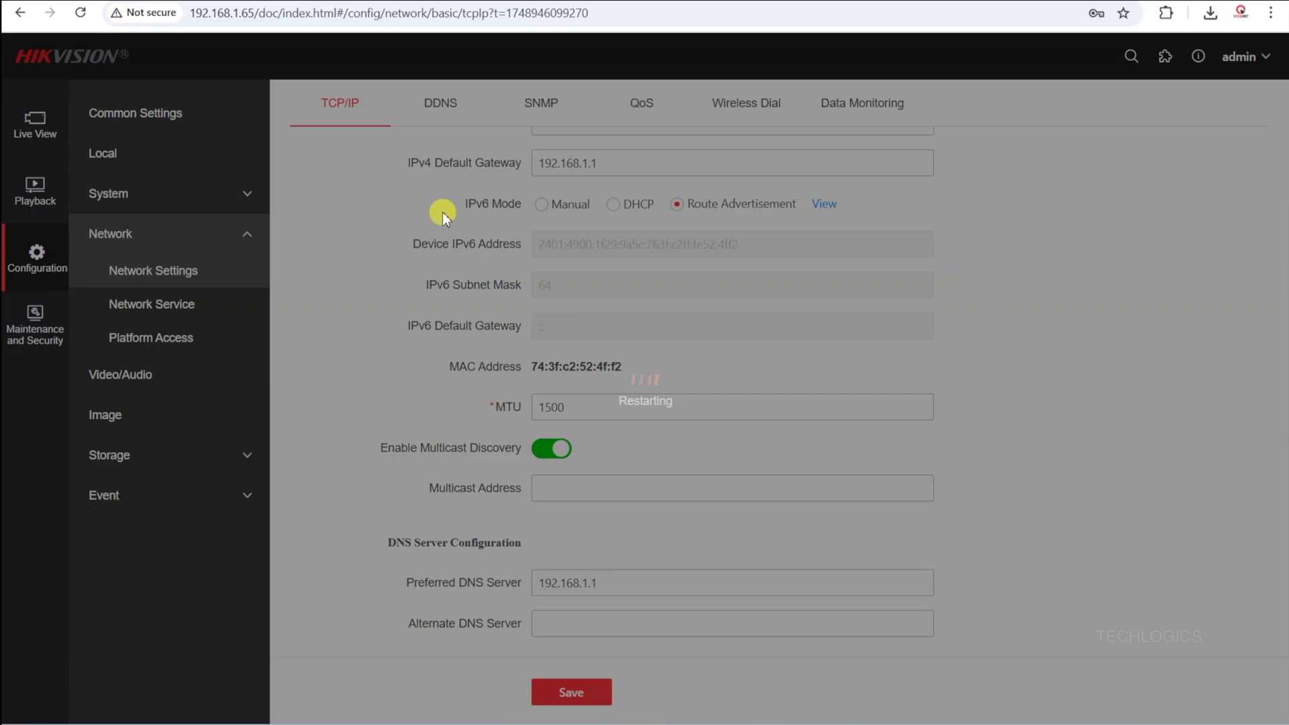
# Step: Load the camera's web page at its new address 192.168.1.101
pyautogui.click(245, 14)
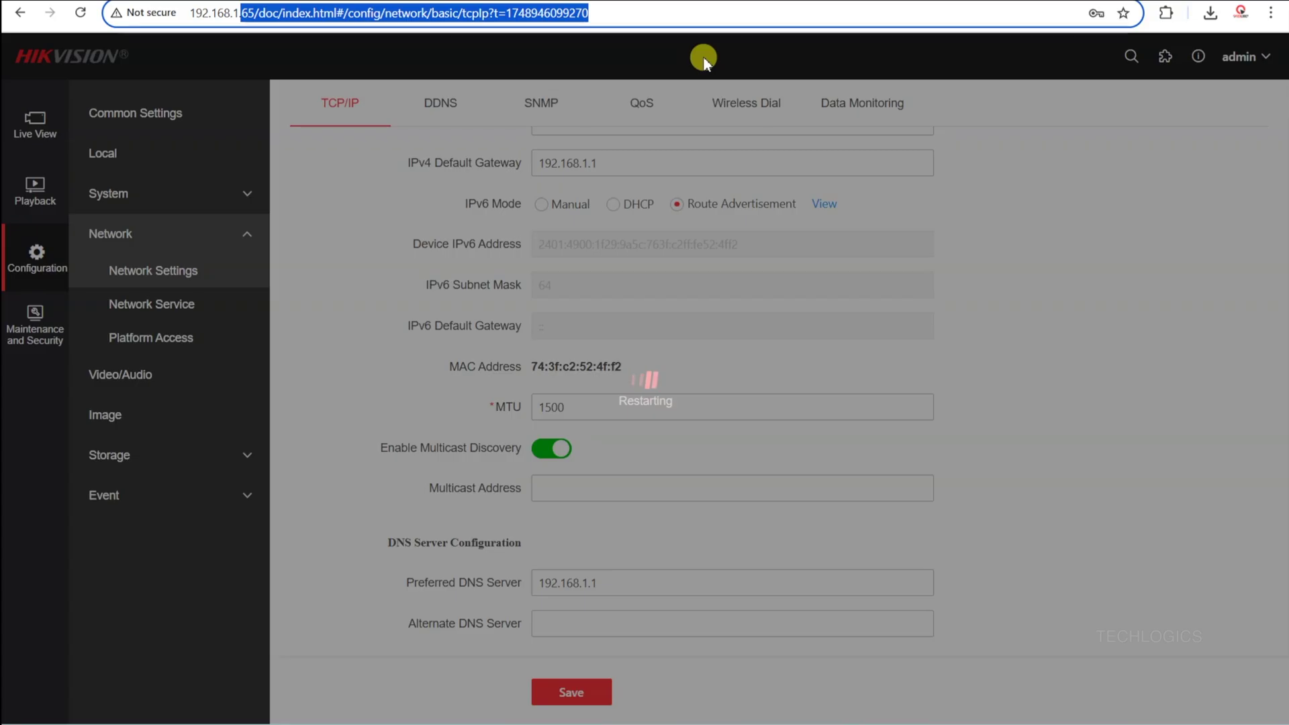
pyautogui.write('192.168.1.101')
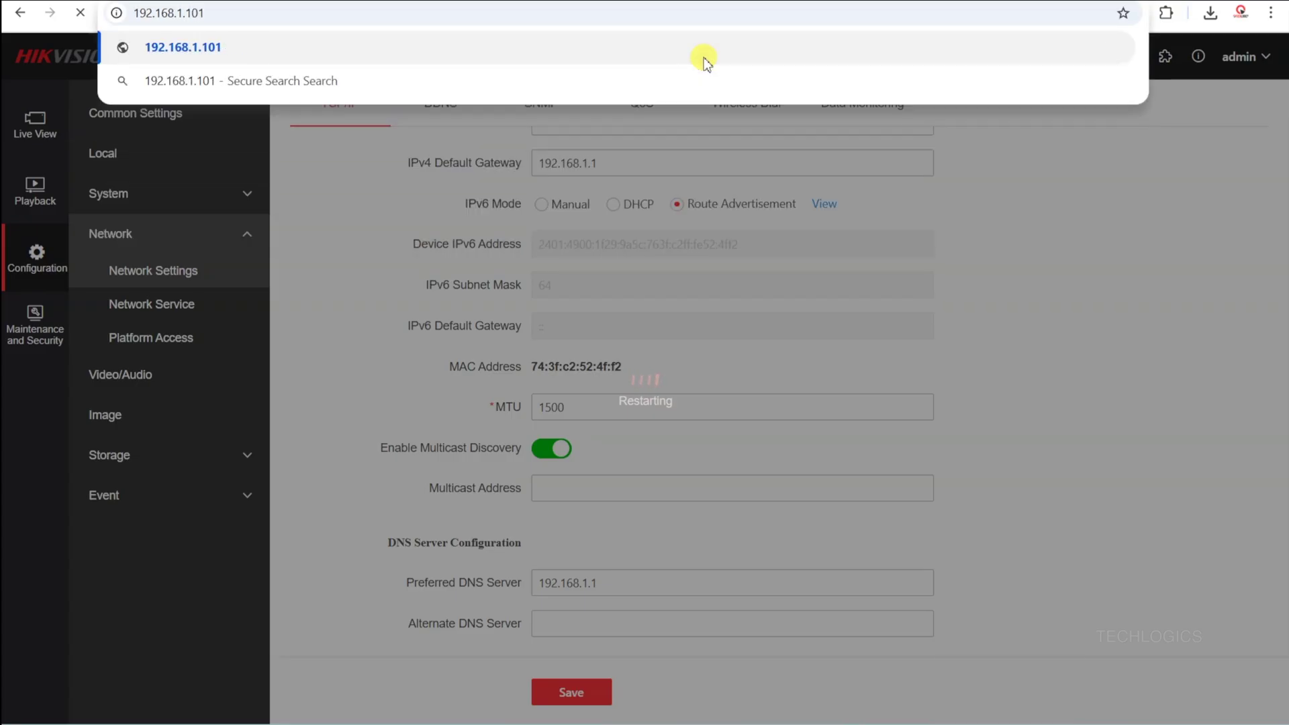
pyautogui.press('Return')
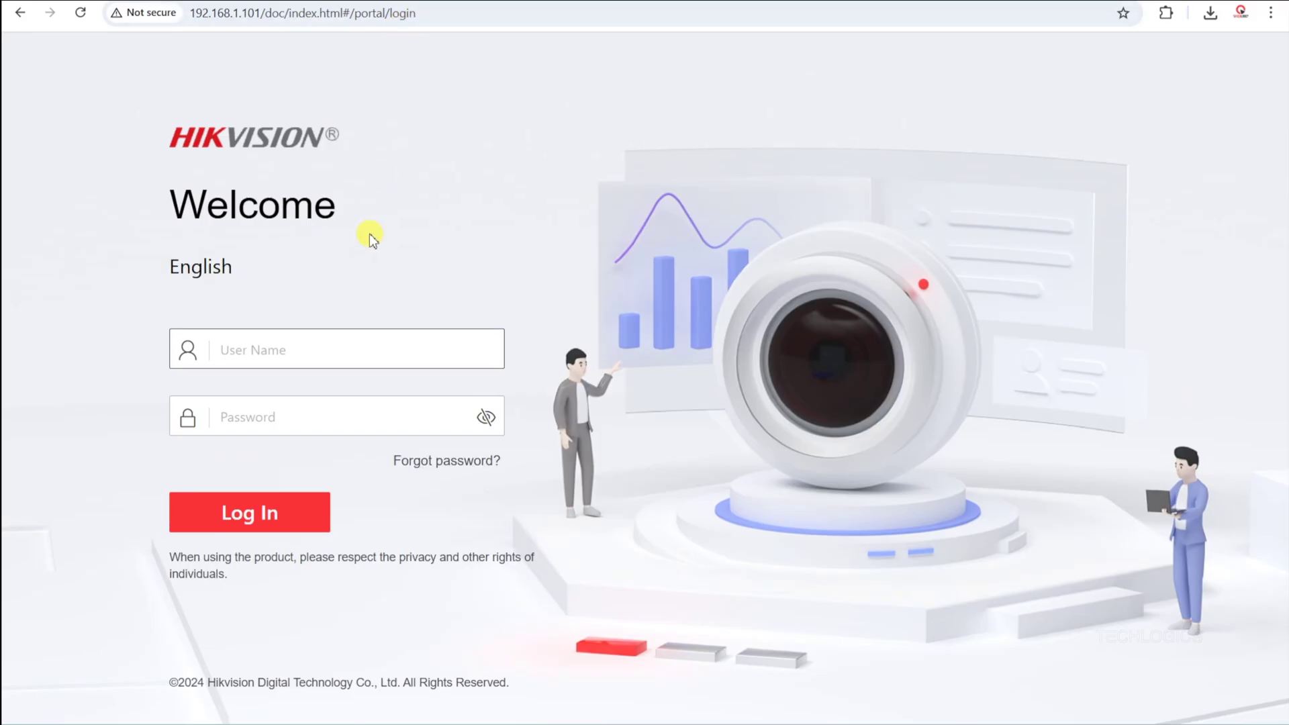
# Step: Log in as admin with the camera password and dismiss Chrome's save-password offer
pyautogui.write('admin')
pyautogui.press('Tab')
pyautogui.write('••')
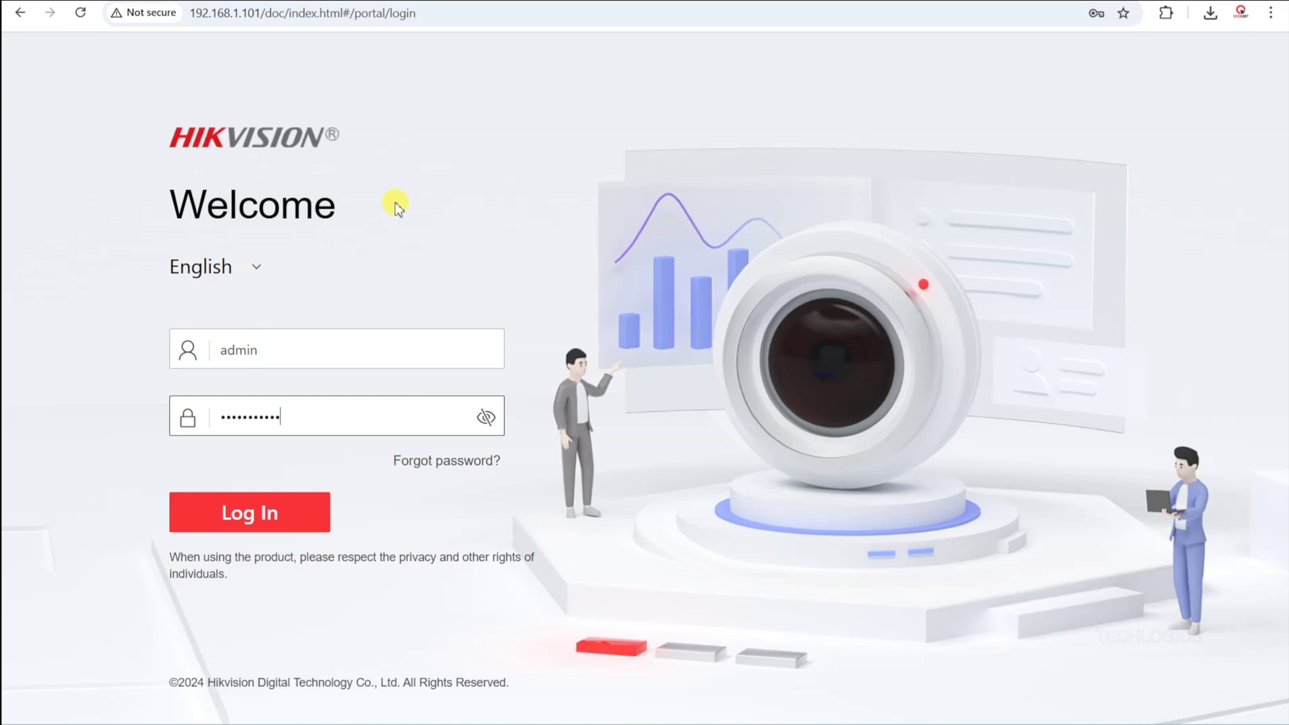
pyautogui.press('Return')
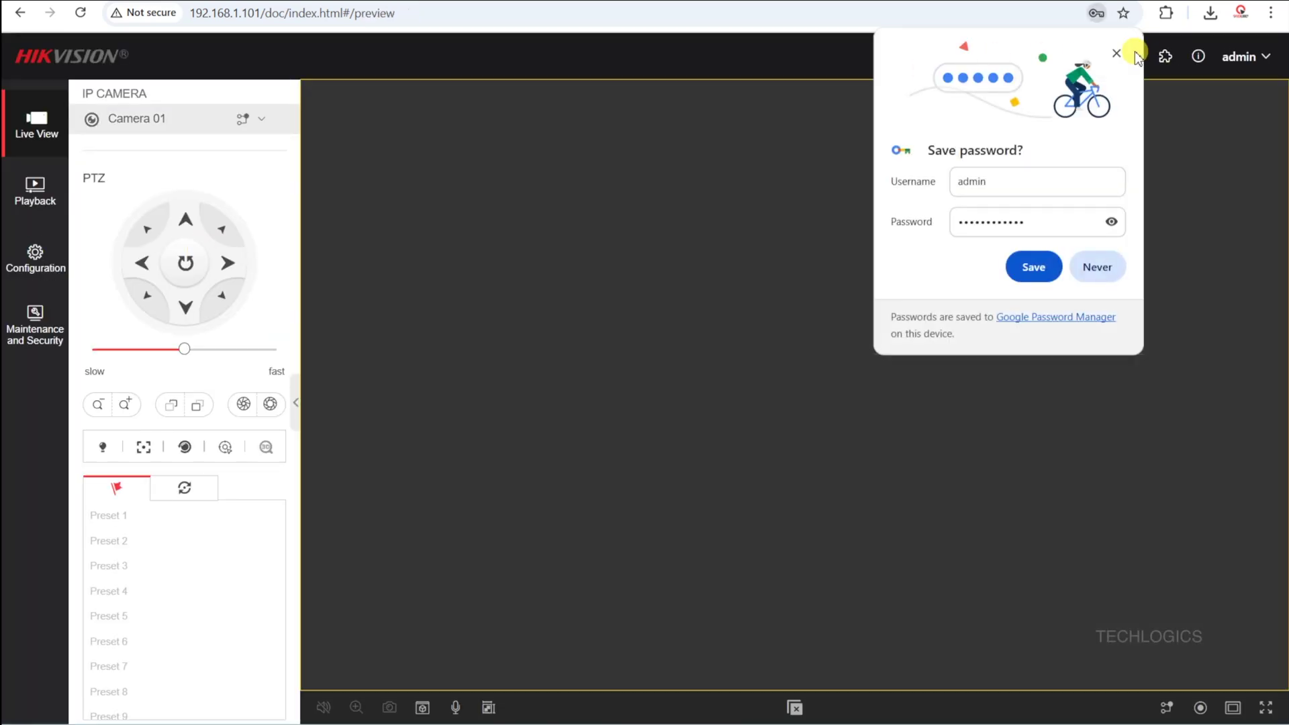
pyautogui.click(1116, 54)
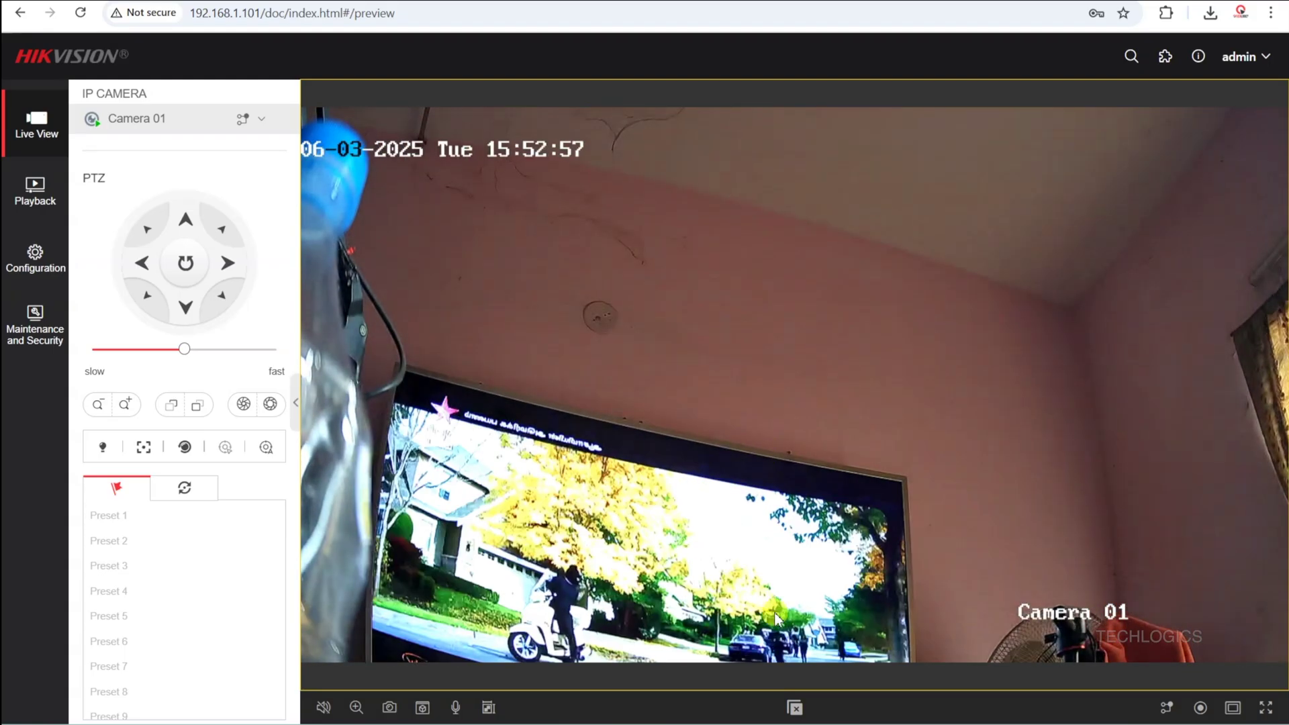
# Step: Stop the camera's live video and load the DVR login page at 192.168.1.111
pyautogui.click(796, 708)
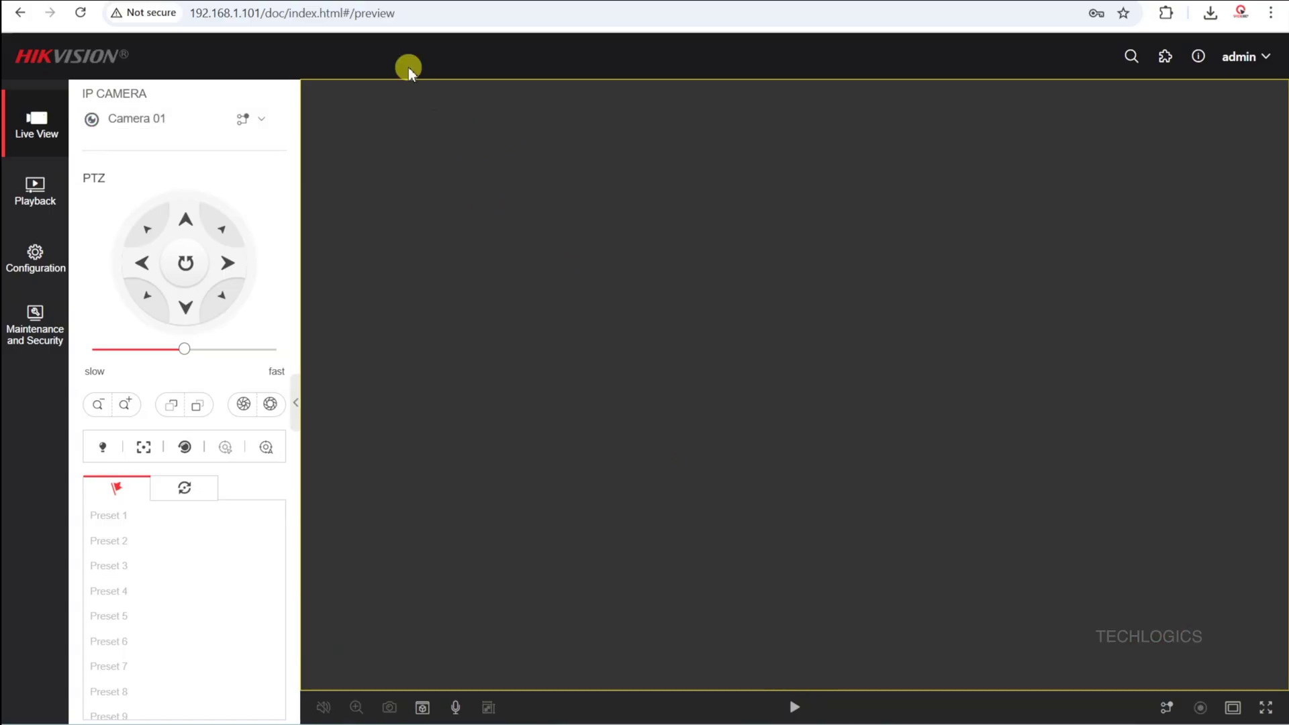
pyautogui.click(347, 7)
pyautogui.press('BackSpace')
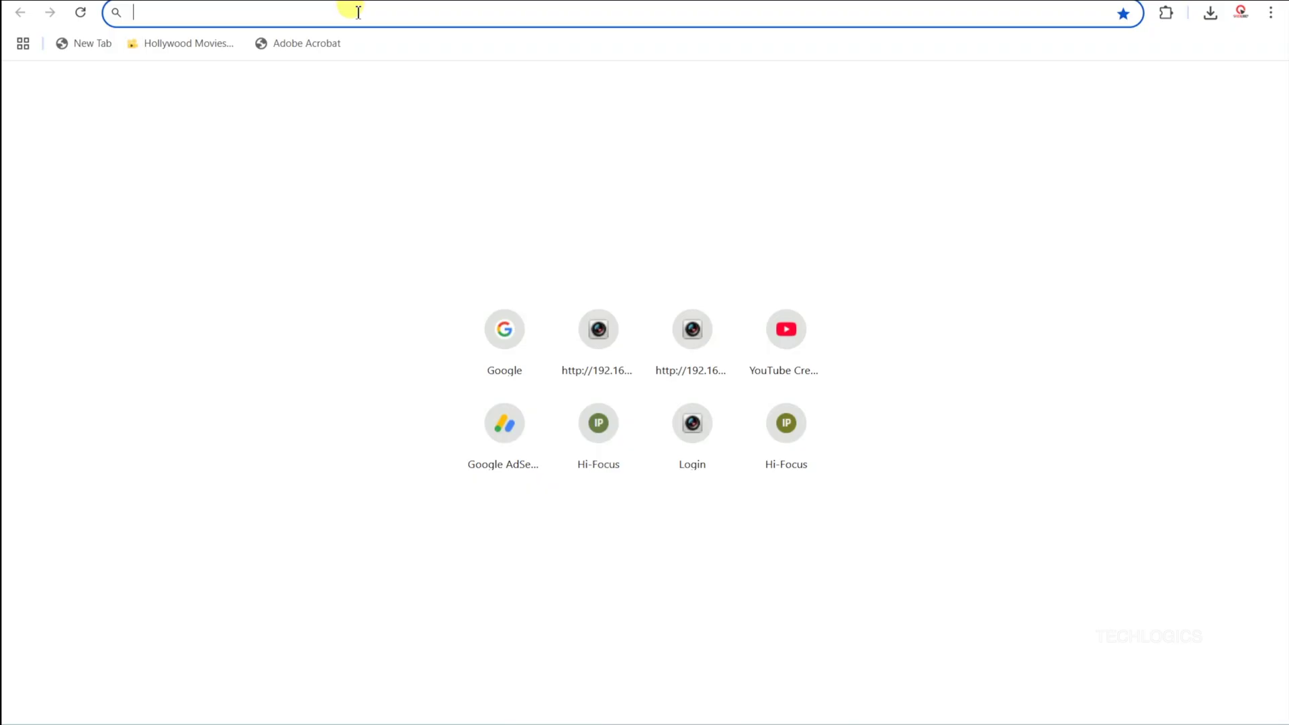
pyautogui.write('192.168.1.64')
pyautogui.press('BackSpace')
pyautogui.press('BackSpace')
pyautogui.write('111')
pyautogui.press('Return')
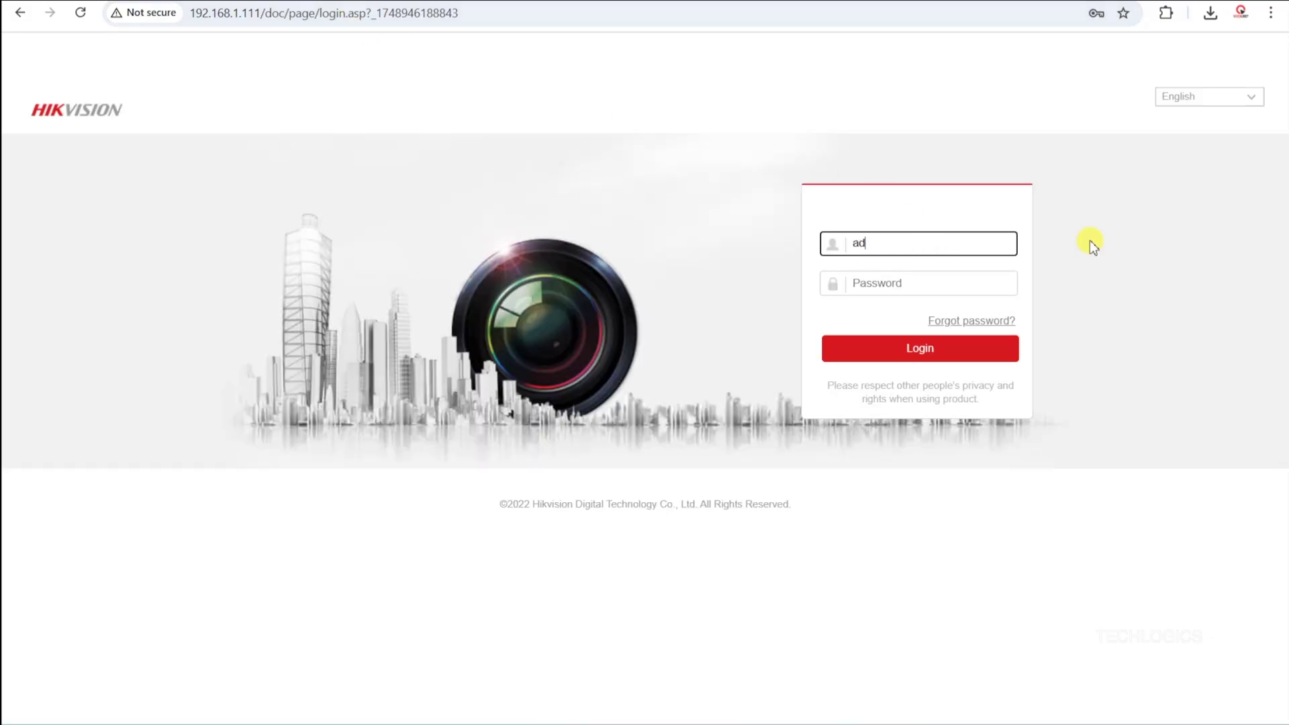
# Step: Log in to the DVR as admin with its password
pyautogui.write('admin')
pyautogui.press('Tab')
pyautogui.write('a')
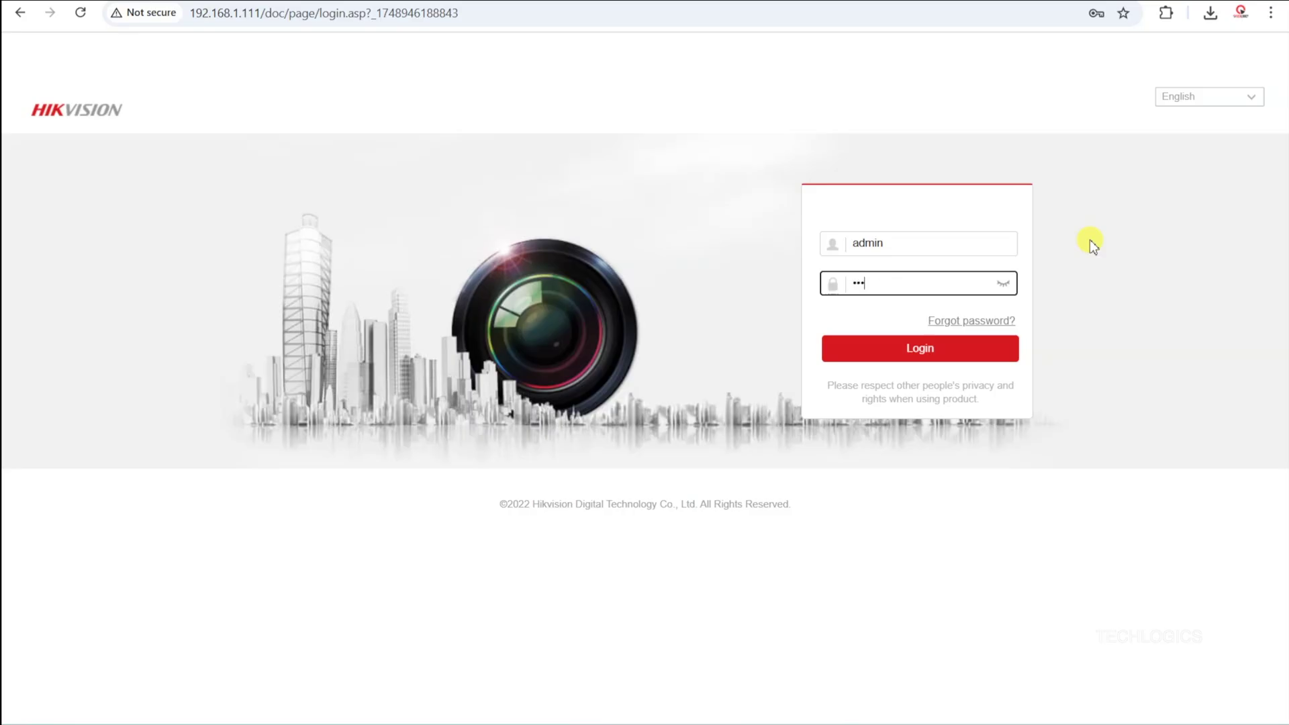
pyautogui.press('Return')
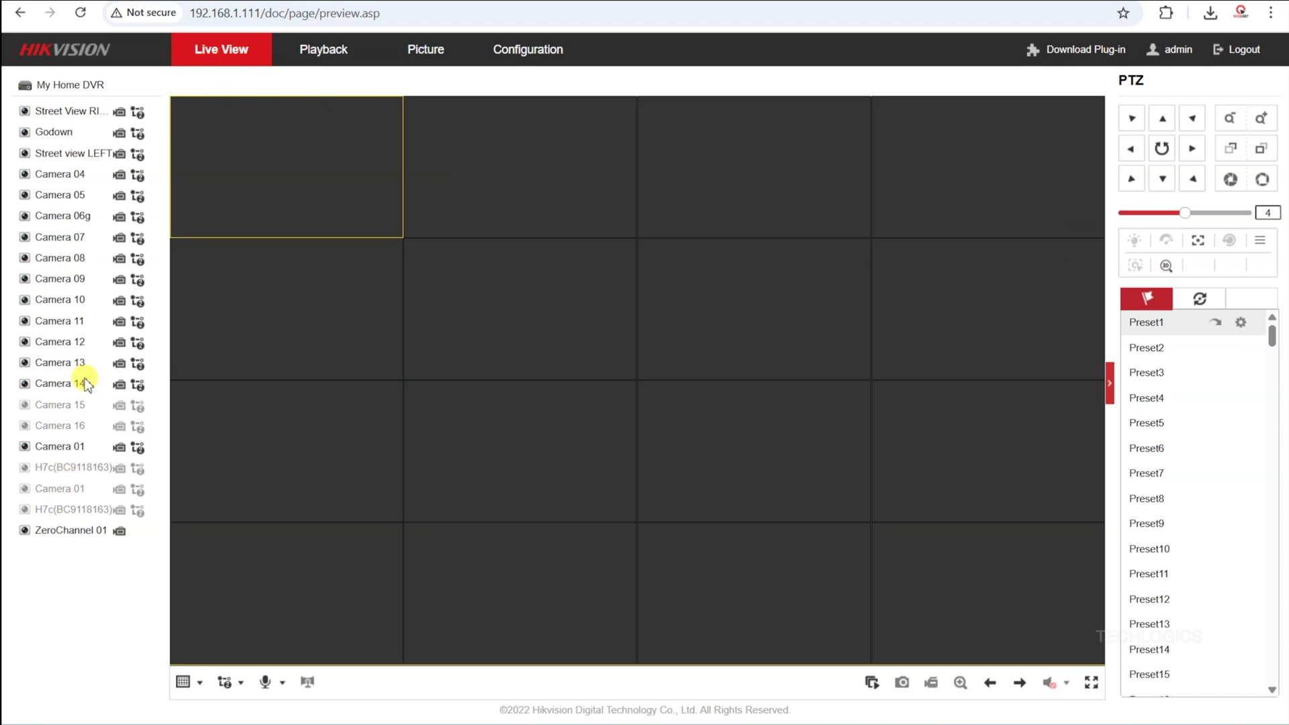
# Step: Open Configuration > System > Camera Management on the DVR
pyautogui.click(517, 50)
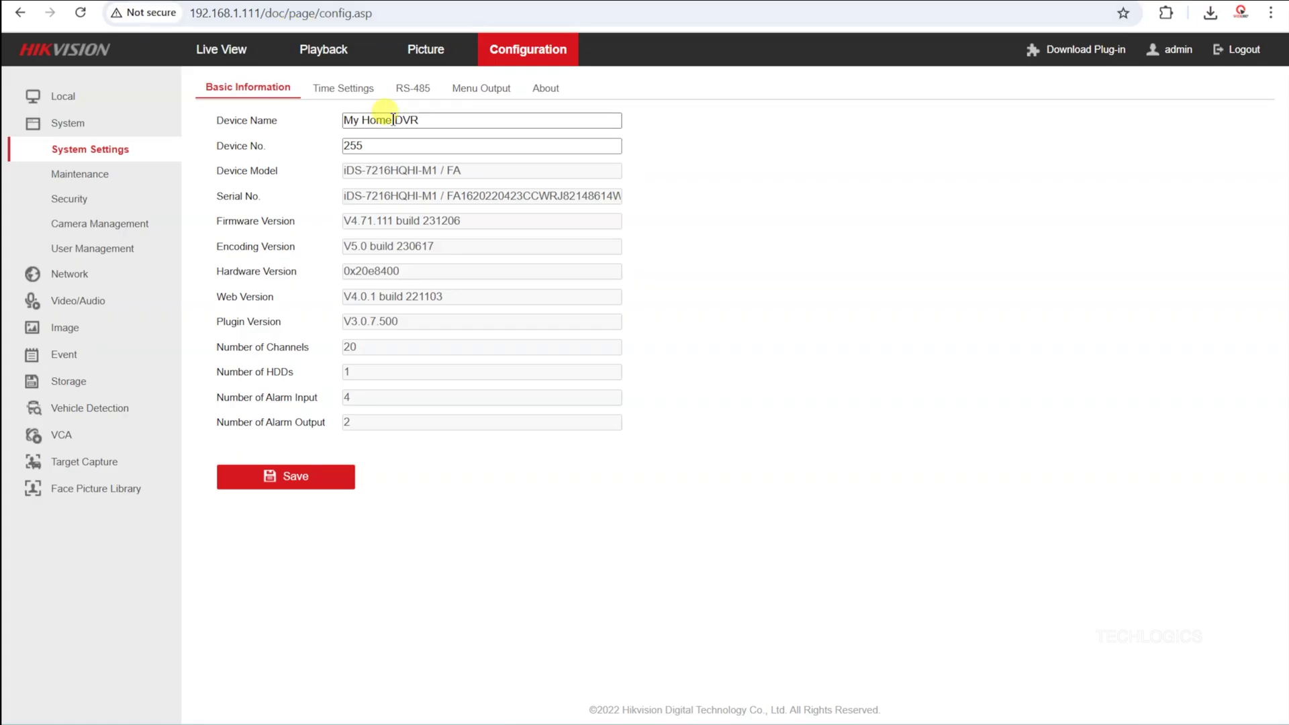
pyautogui.click(143, 227)
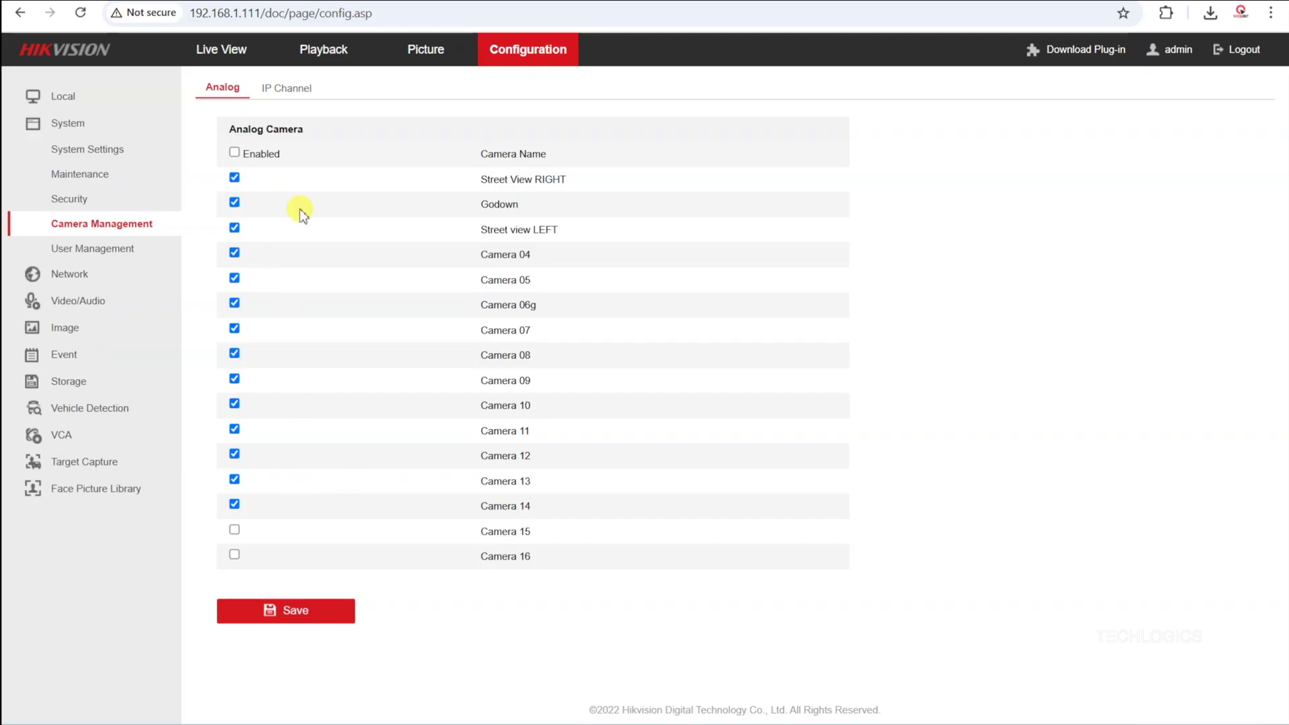
# Step: Review the three cameras on the IP Channel tab and run a Quick Add search
pyautogui.click(287, 88)
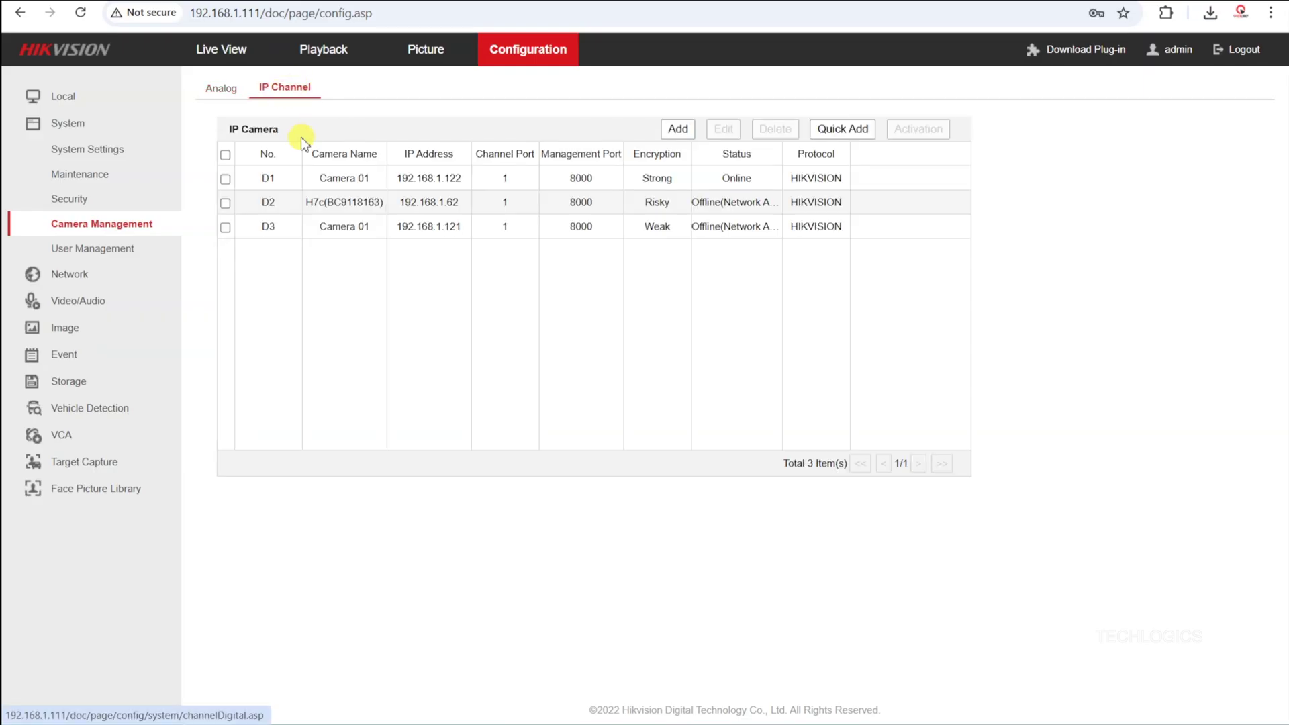
pyautogui.click(292, 199)
pyautogui.click(844, 130)
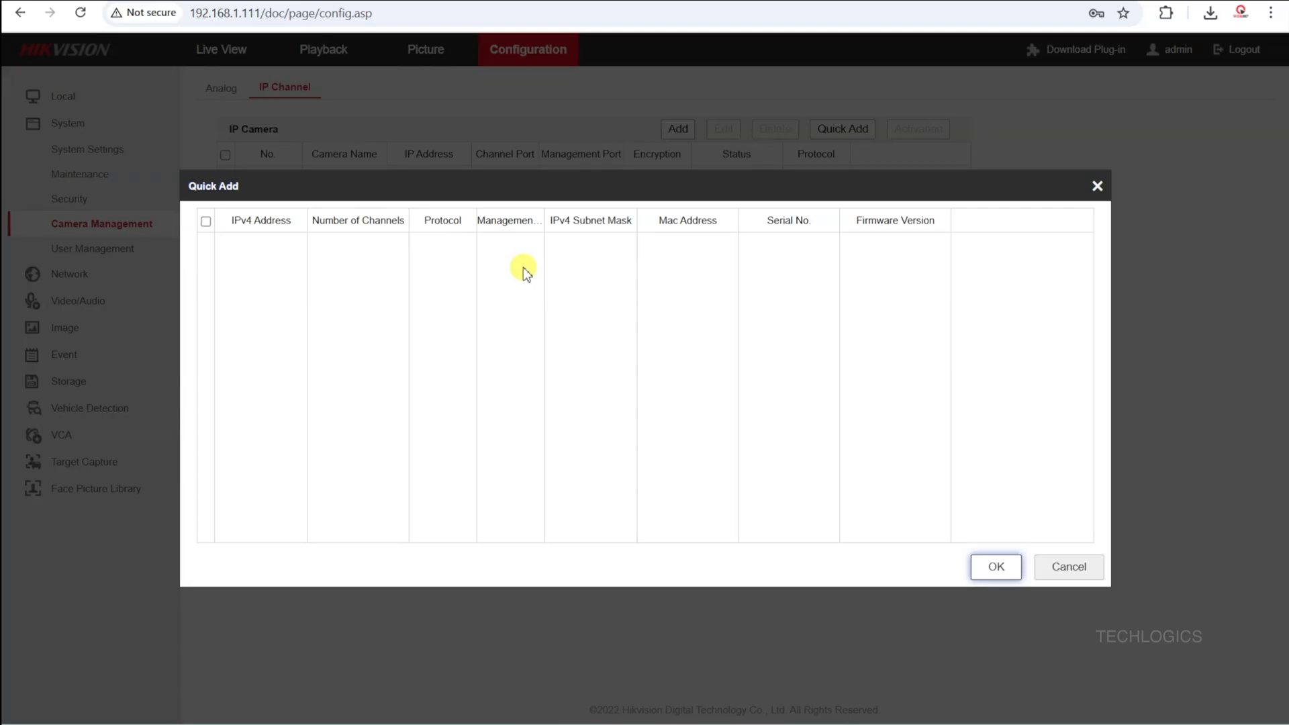
# Step: Close Quick Add and start a manual IP channel for 192.168.1.101
pyautogui.click(1070, 570)
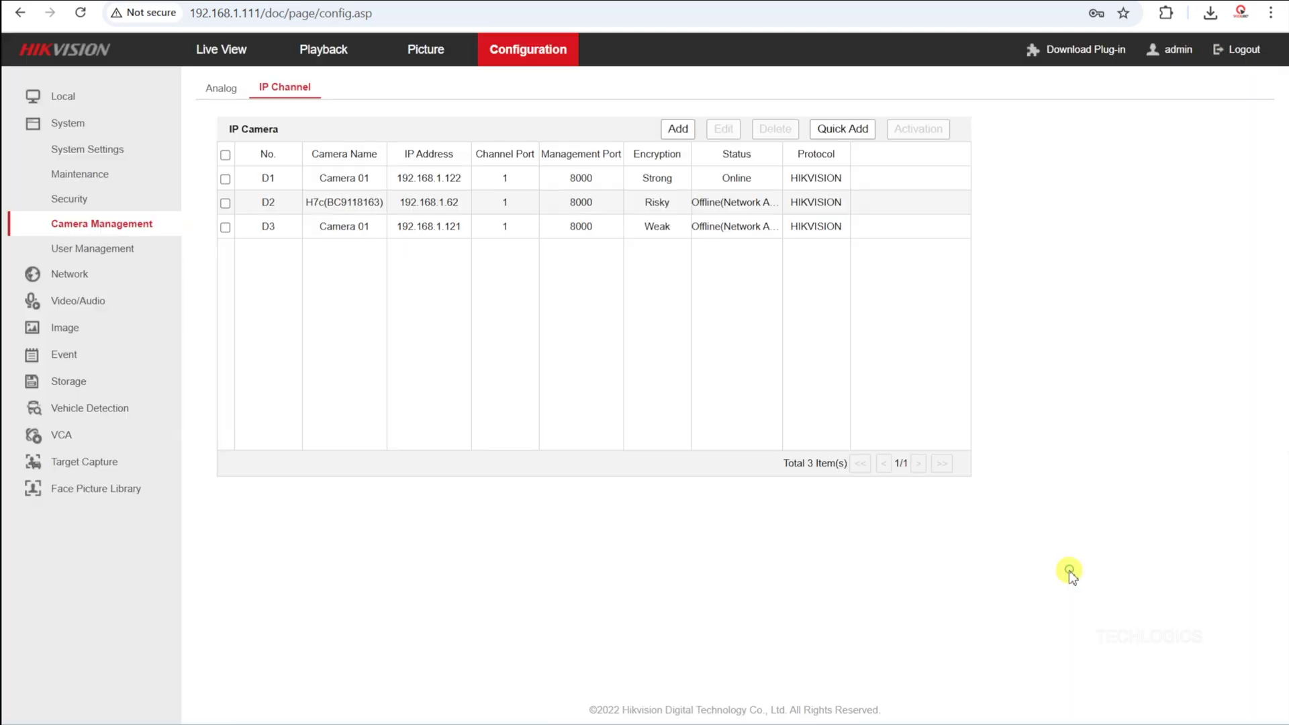
pyautogui.click(678, 131)
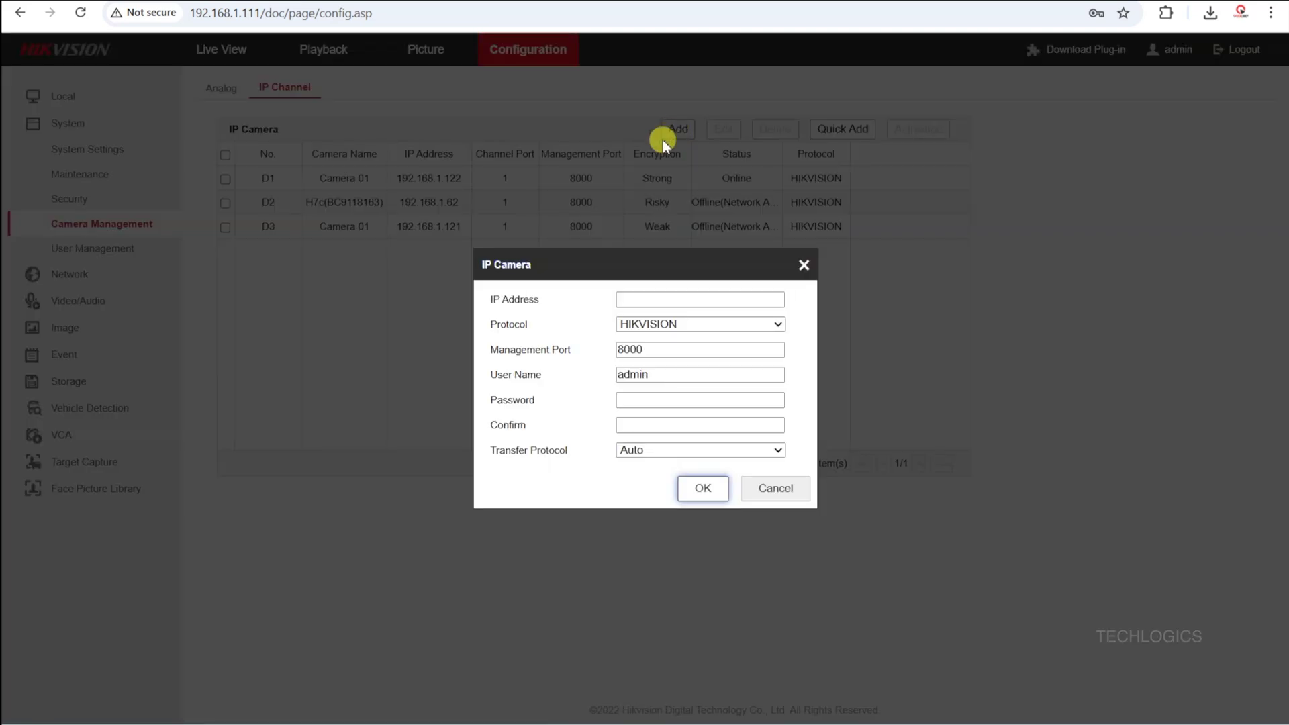
pyautogui.click(634, 296)
pyautogui.write('192')
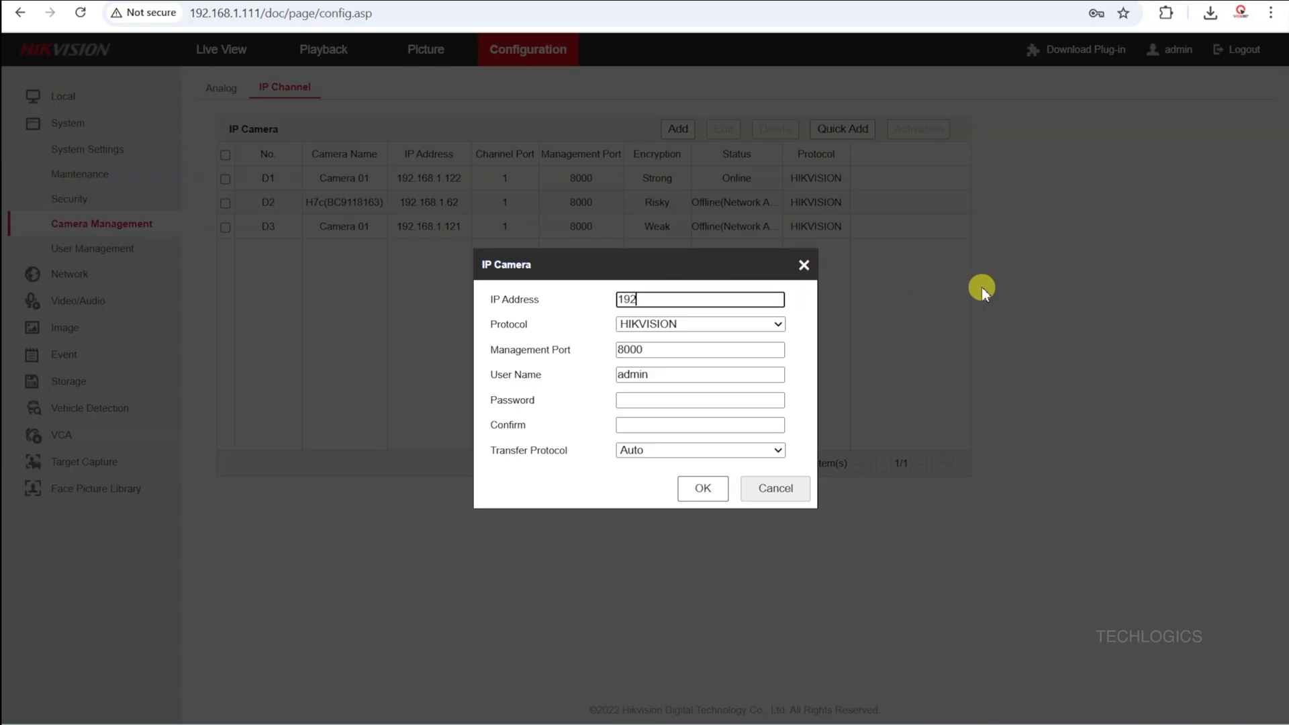
pyautogui.write('.168.1.101')
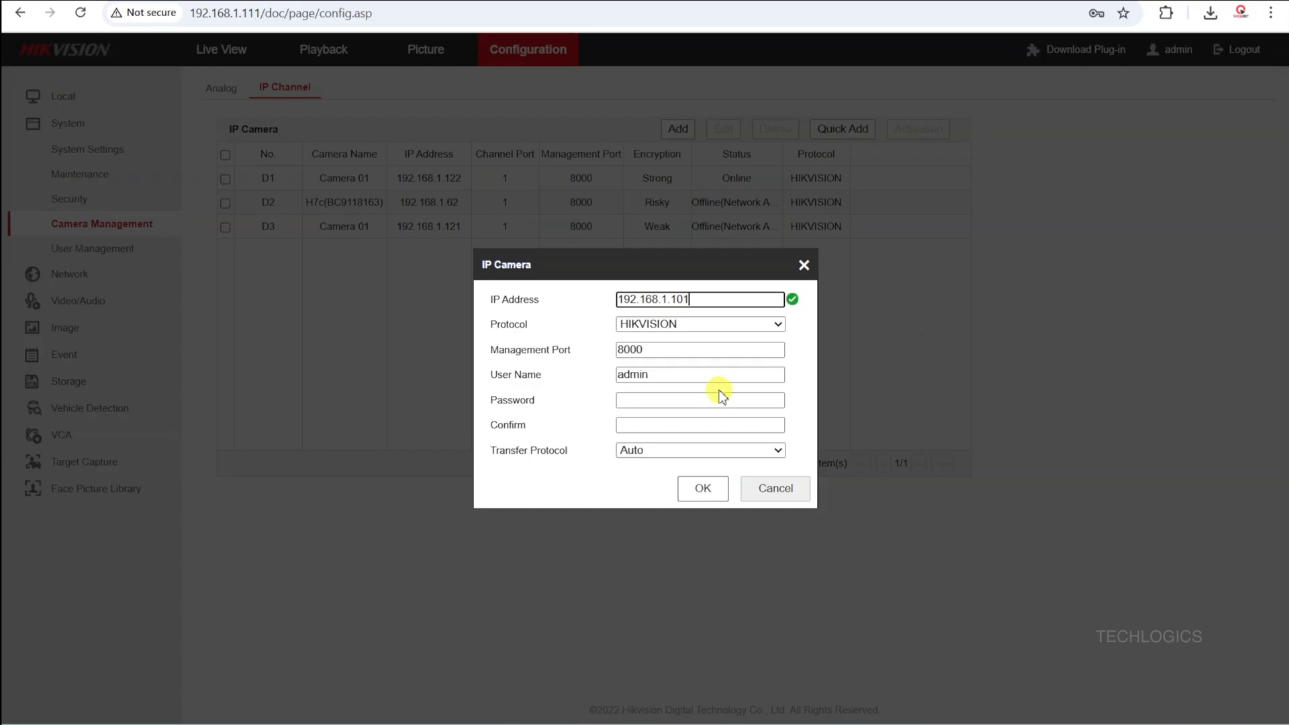
# Step: Enter and confirm the camera password, keep HIKVISION protocol, and save the channel
pyautogui.click(698, 400)
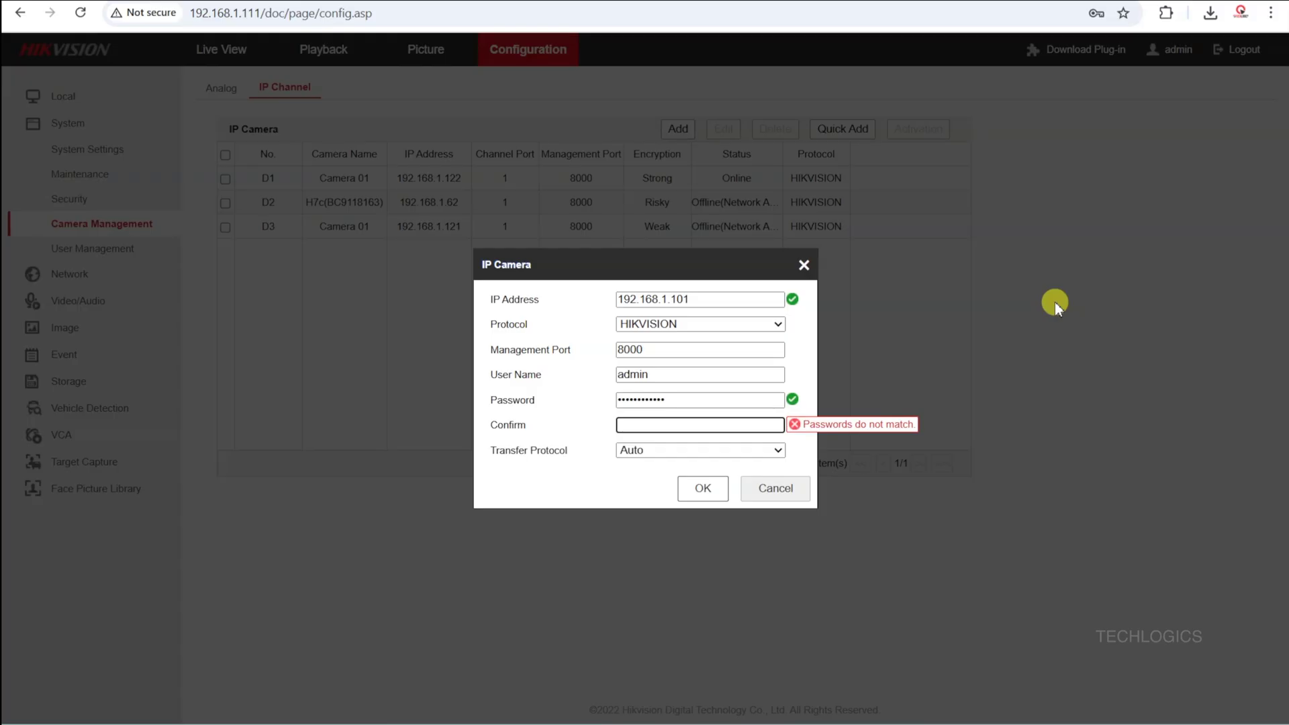
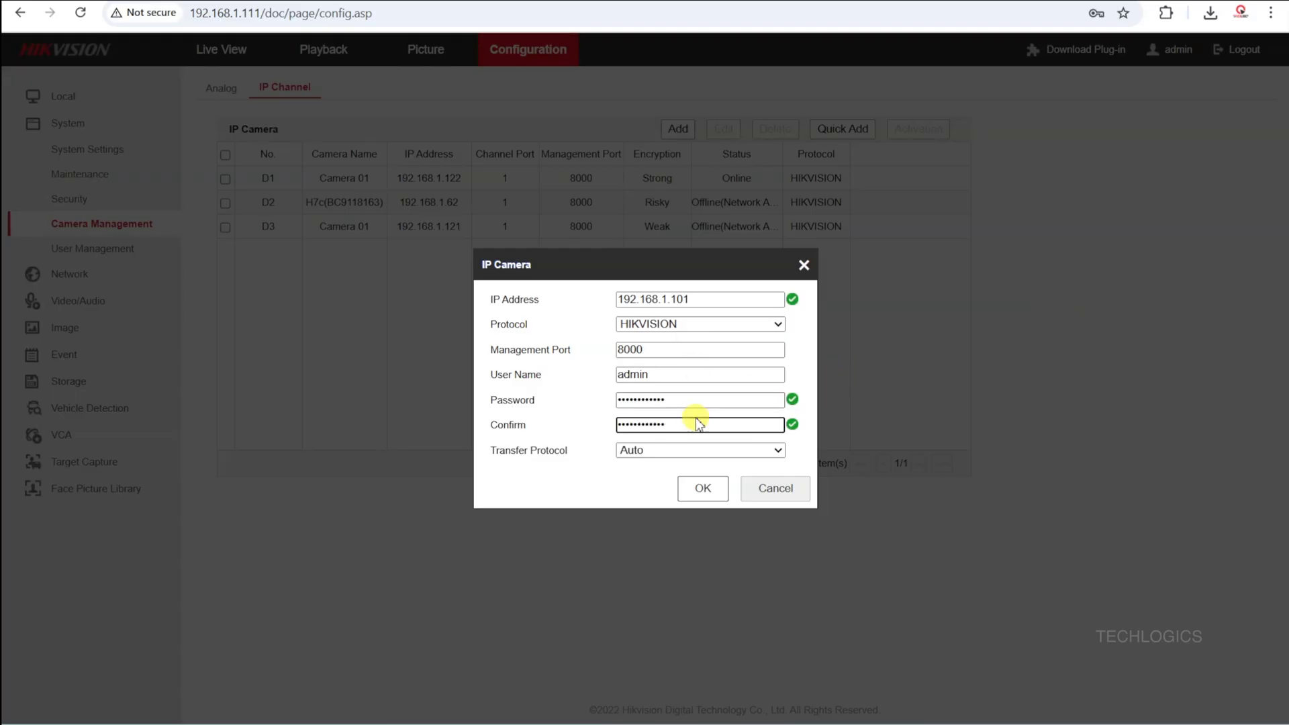
pyautogui.click(694, 323)
pyautogui.click(782, 325)
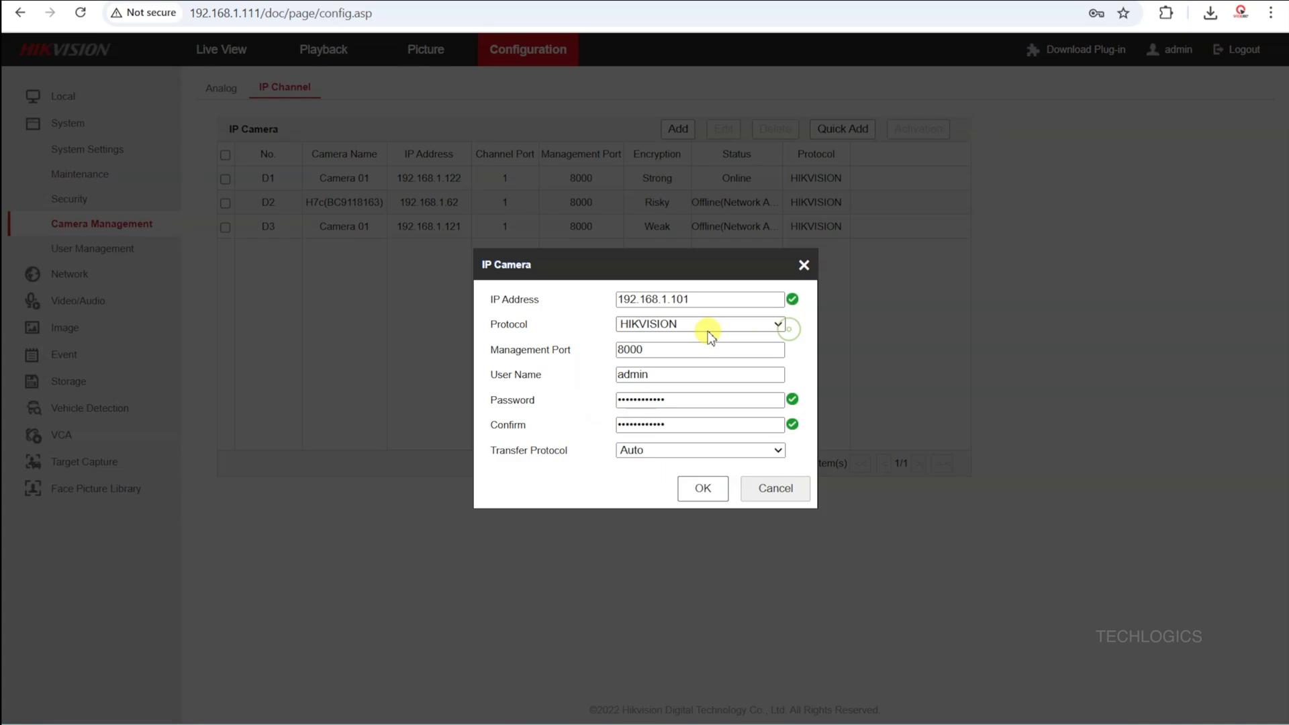
pyautogui.click(715, 497)
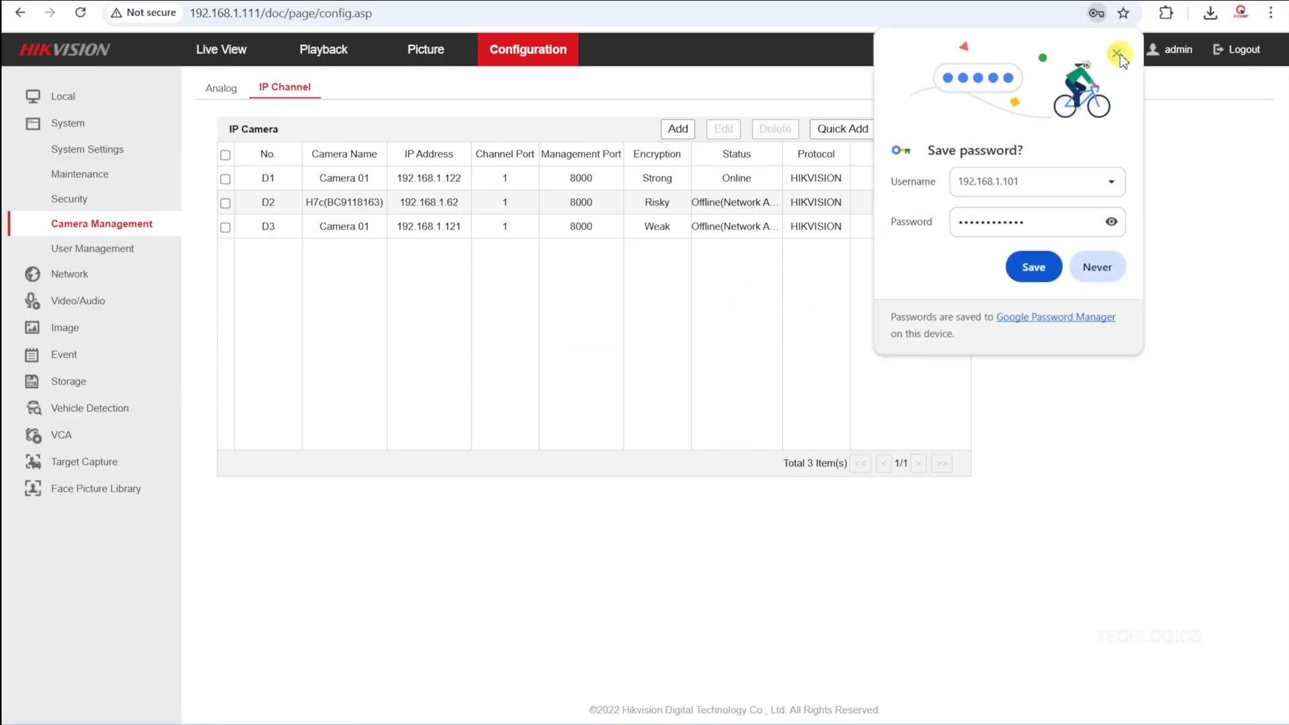
# Step: Dismiss the save-password prompt and confirm channel D4 at 192.168.1.101 shows Online
pyautogui.click(1117, 53)
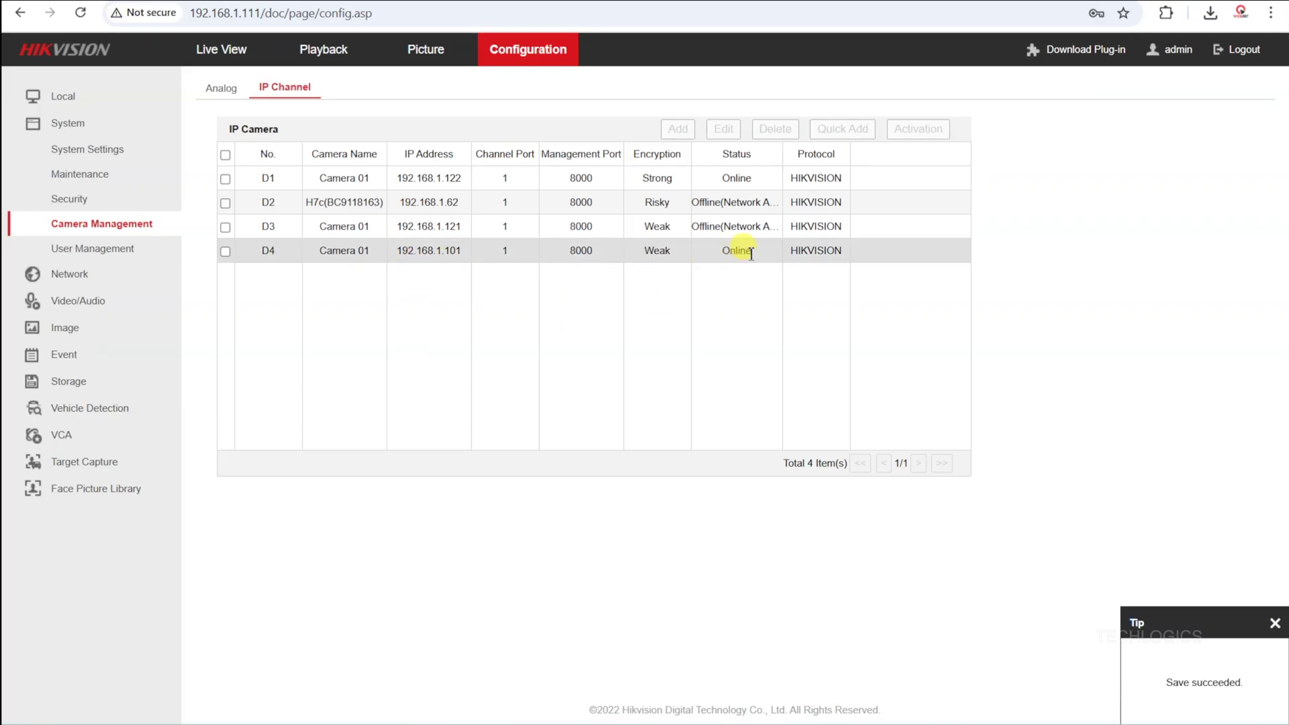
pyautogui.click(143, 248)
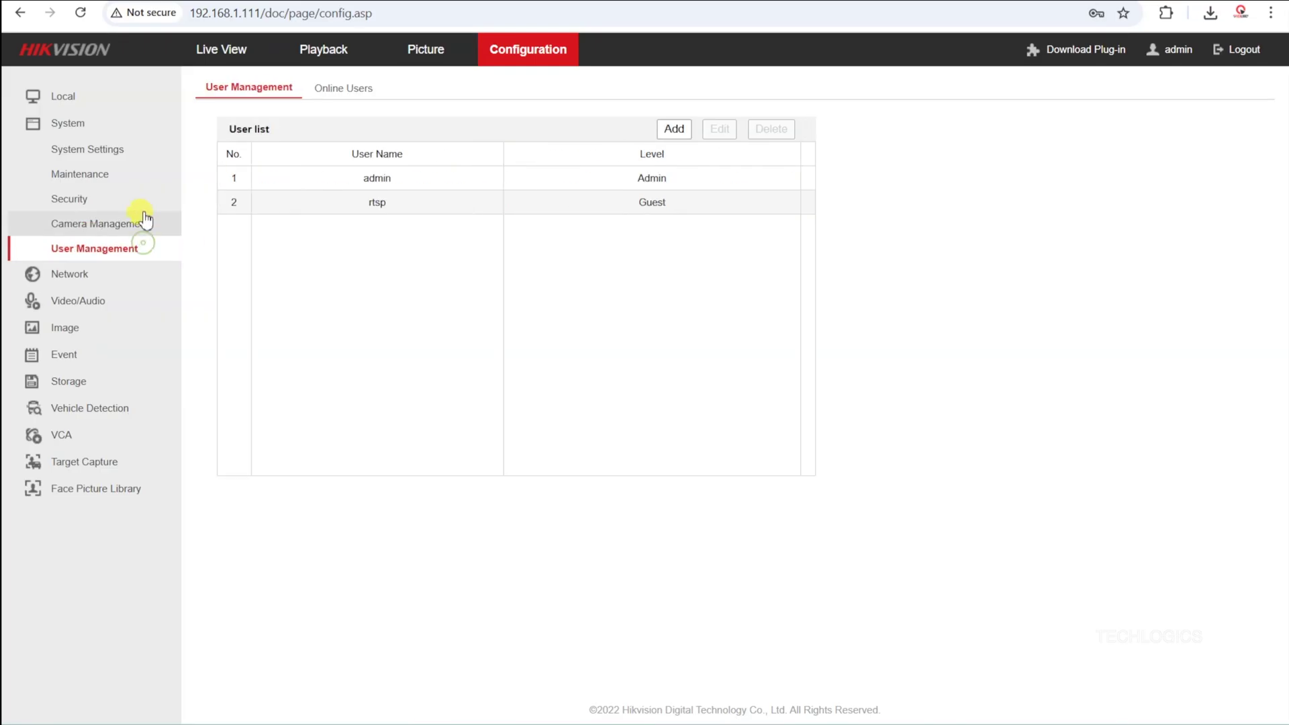
pyautogui.click(138, 216)
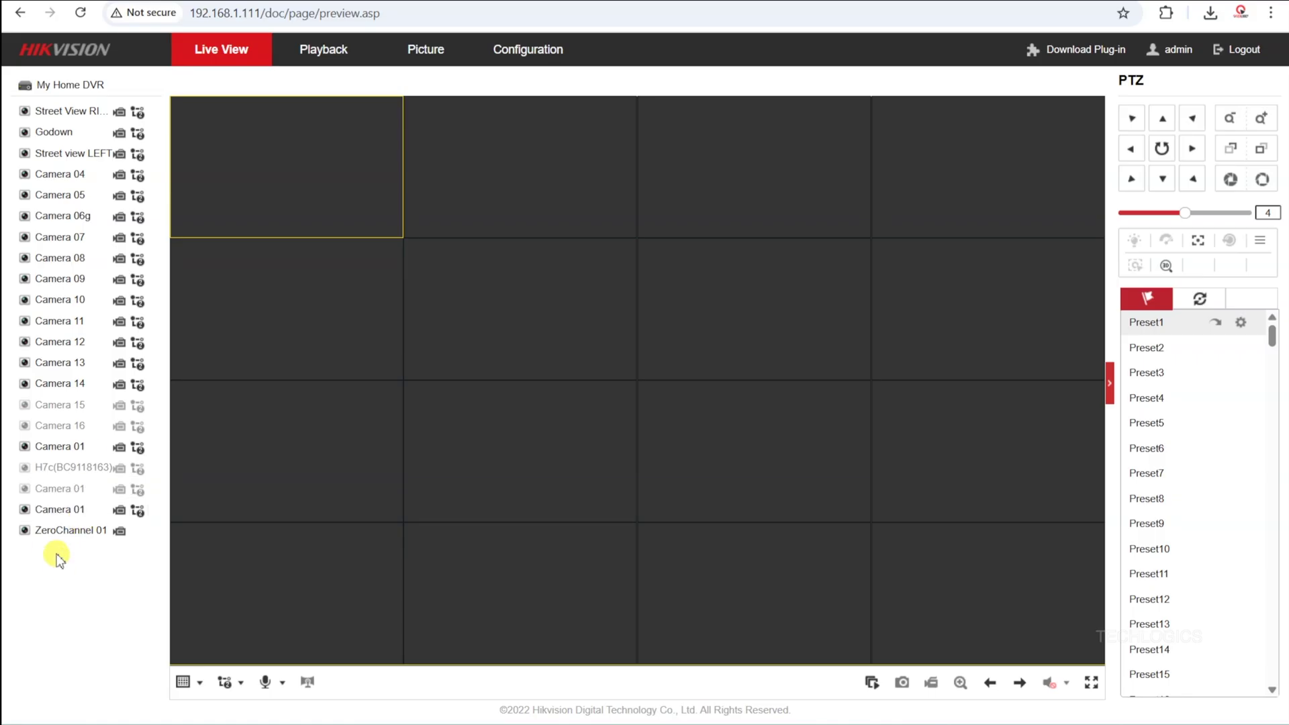
# Step: Play Camera 01's main stream live, view it full screen, then exit and stop the preview
pyautogui.click(138, 510)
pyautogui.click(80, 490)
pyautogui.click(59, 510)
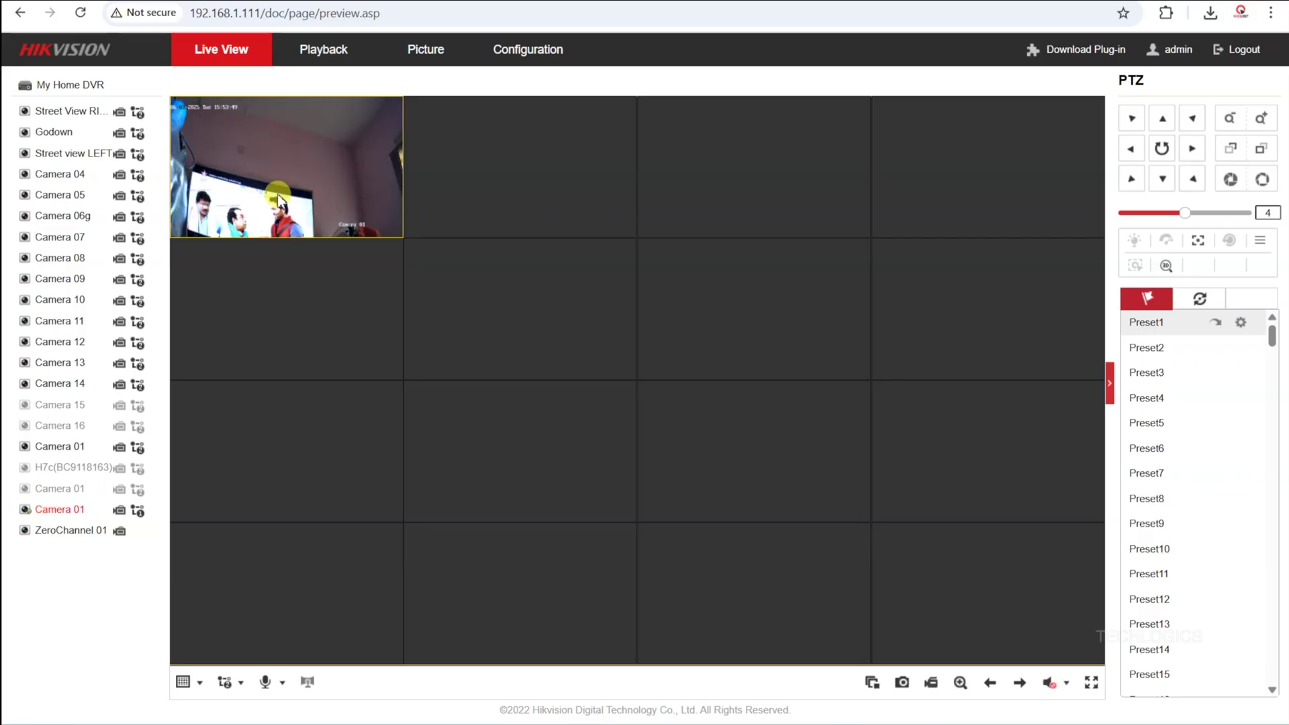
pyautogui.doubleClick(309, 176)
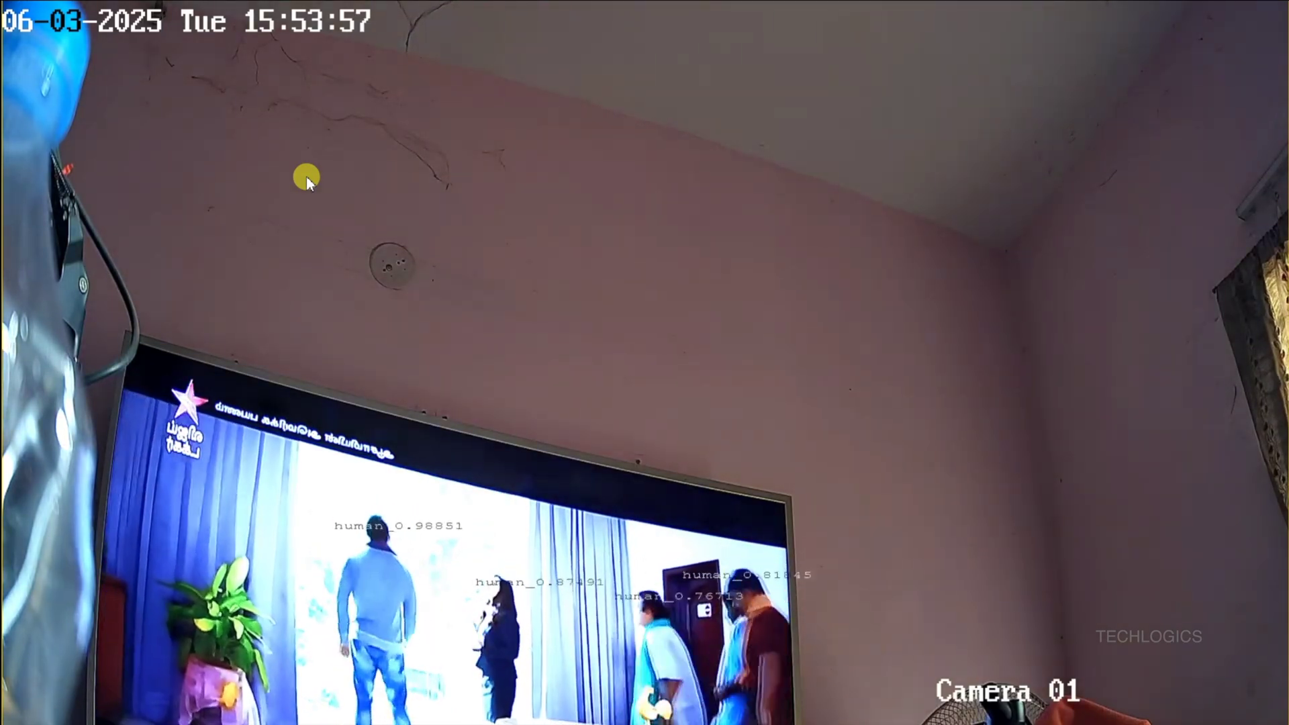
pyautogui.doubleClick(306, 176)
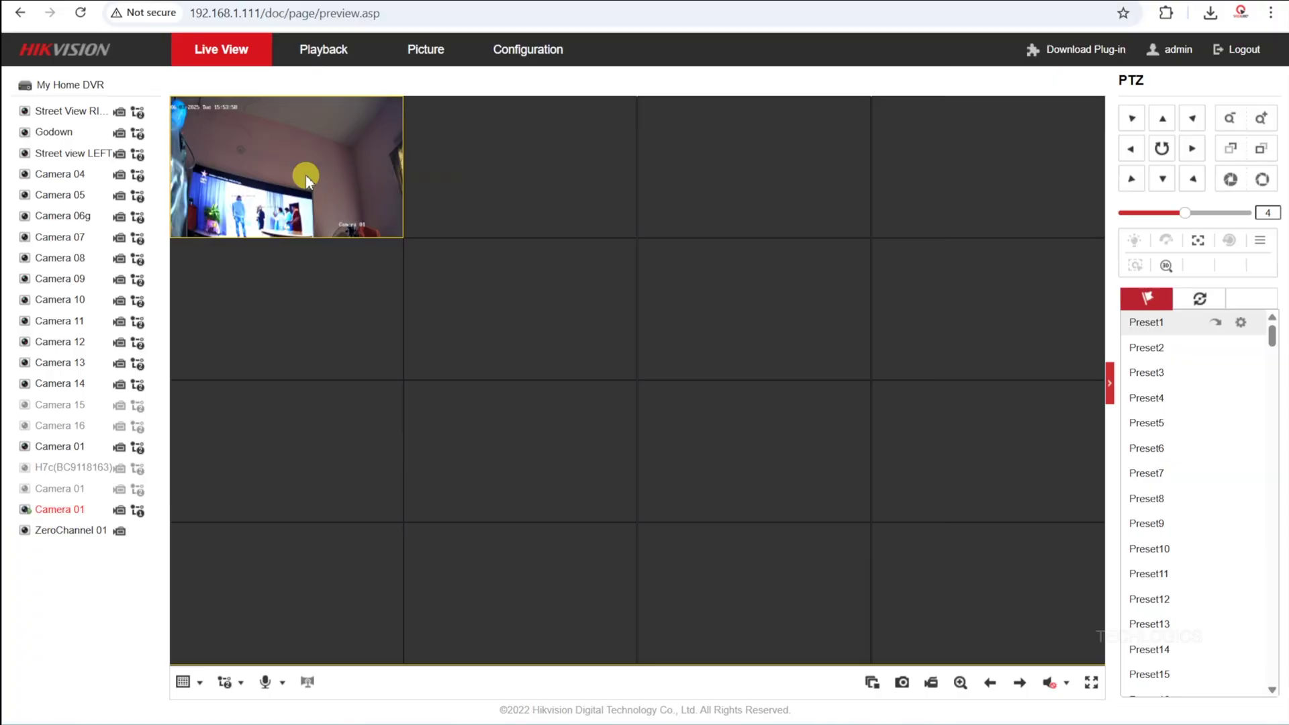
pyautogui.click(873, 685)
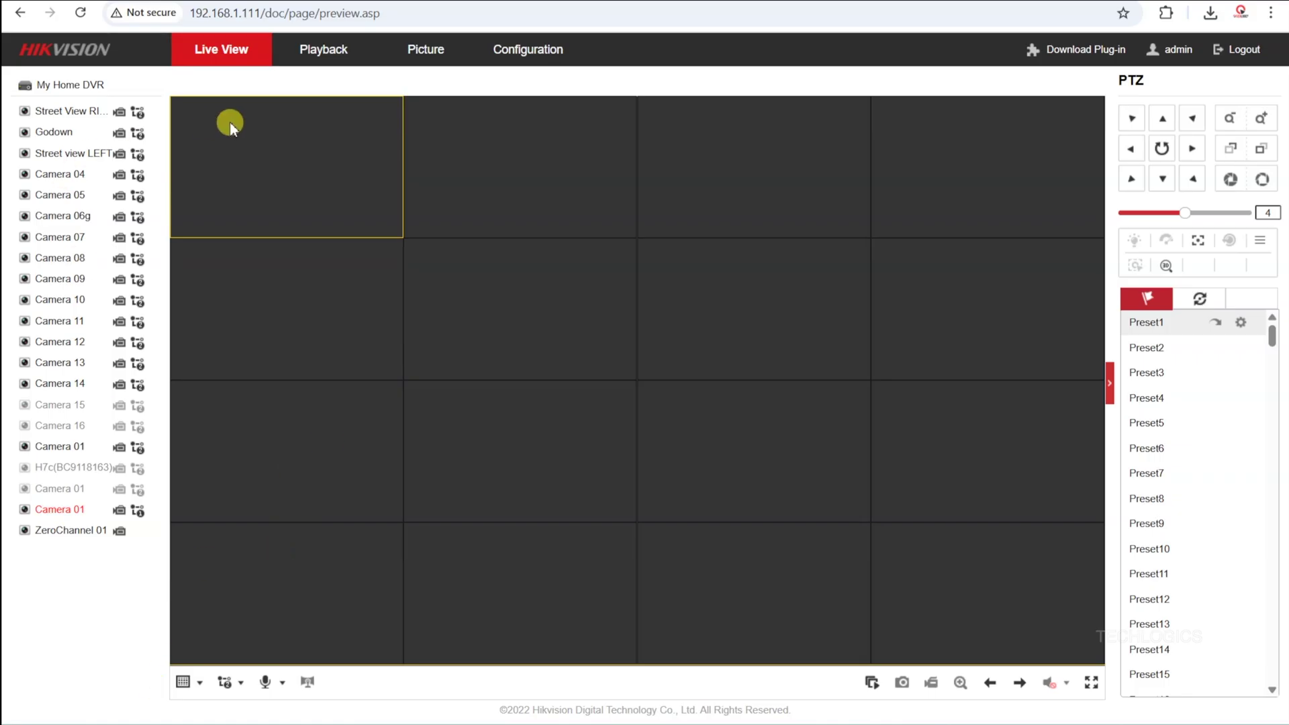
# Step: Preview Street View RIGHT, Camera 01 and Camera 13 in a 2×2 split, then stop all
pyautogui.click(498, 168)
pyautogui.click(25, 509)
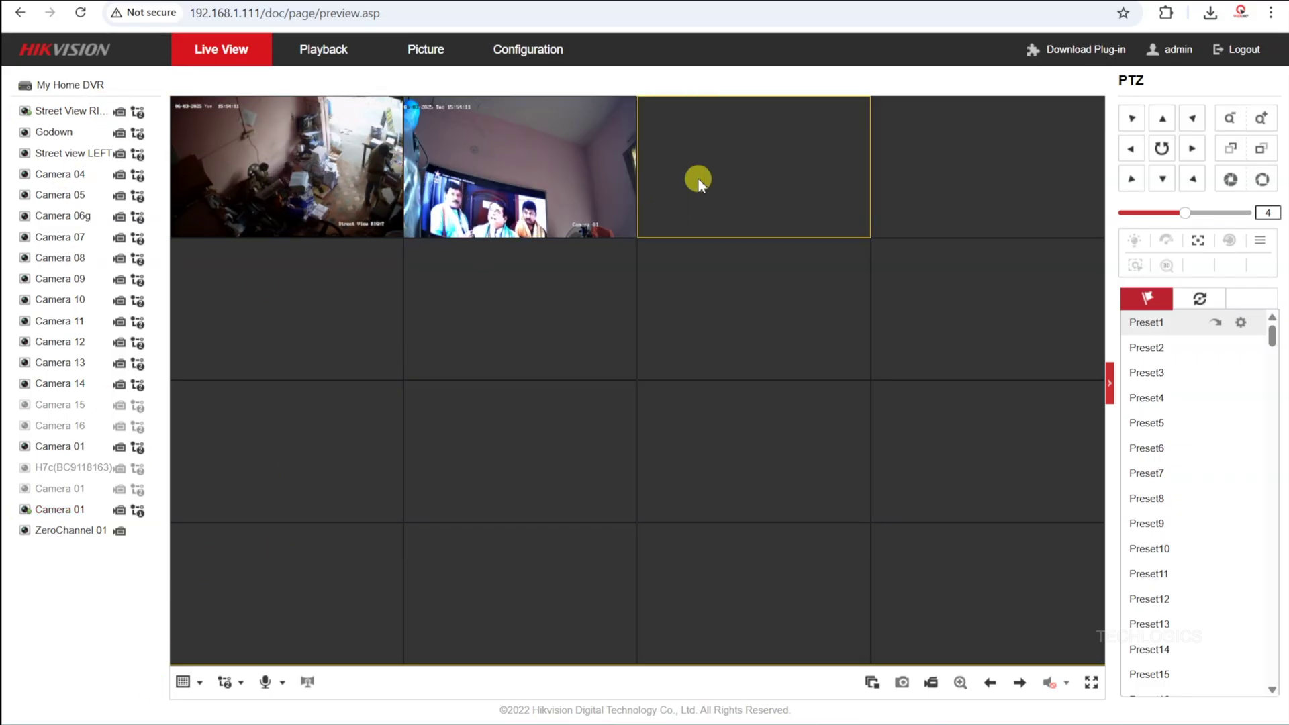
pyautogui.click(24, 362)
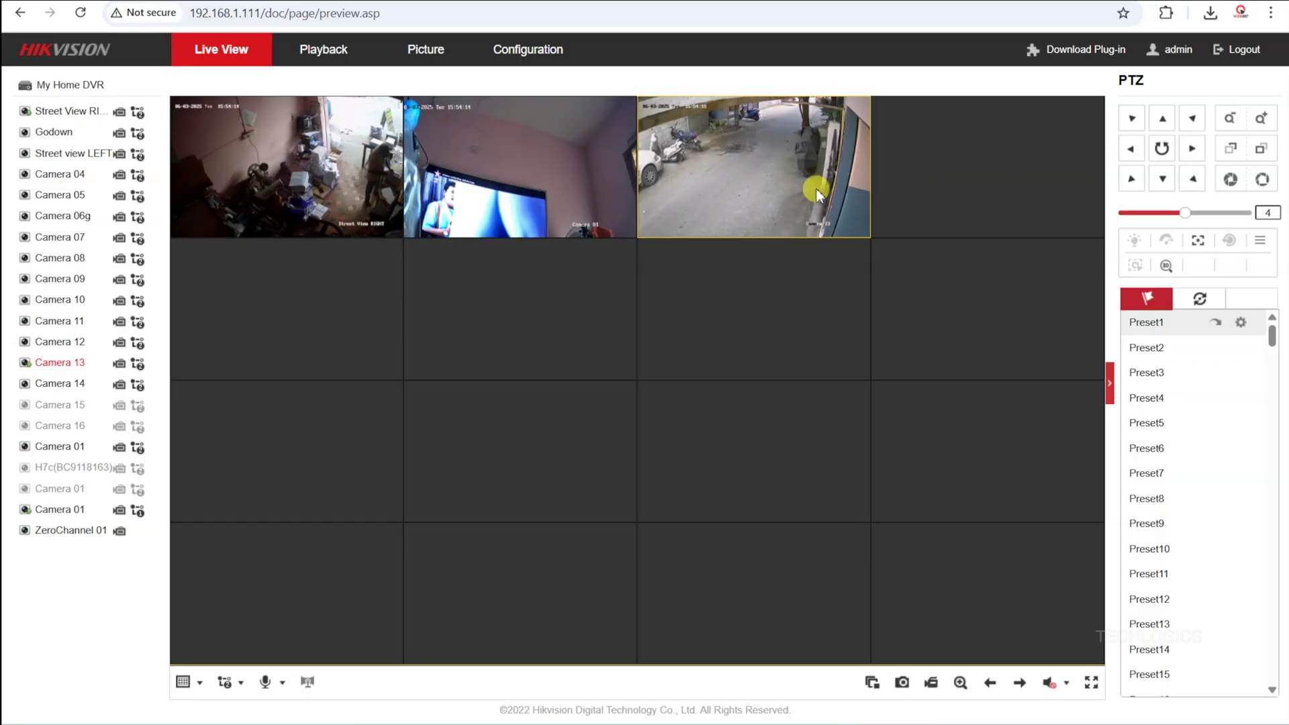
pyautogui.click(194, 682)
pyautogui.click(205, 709)
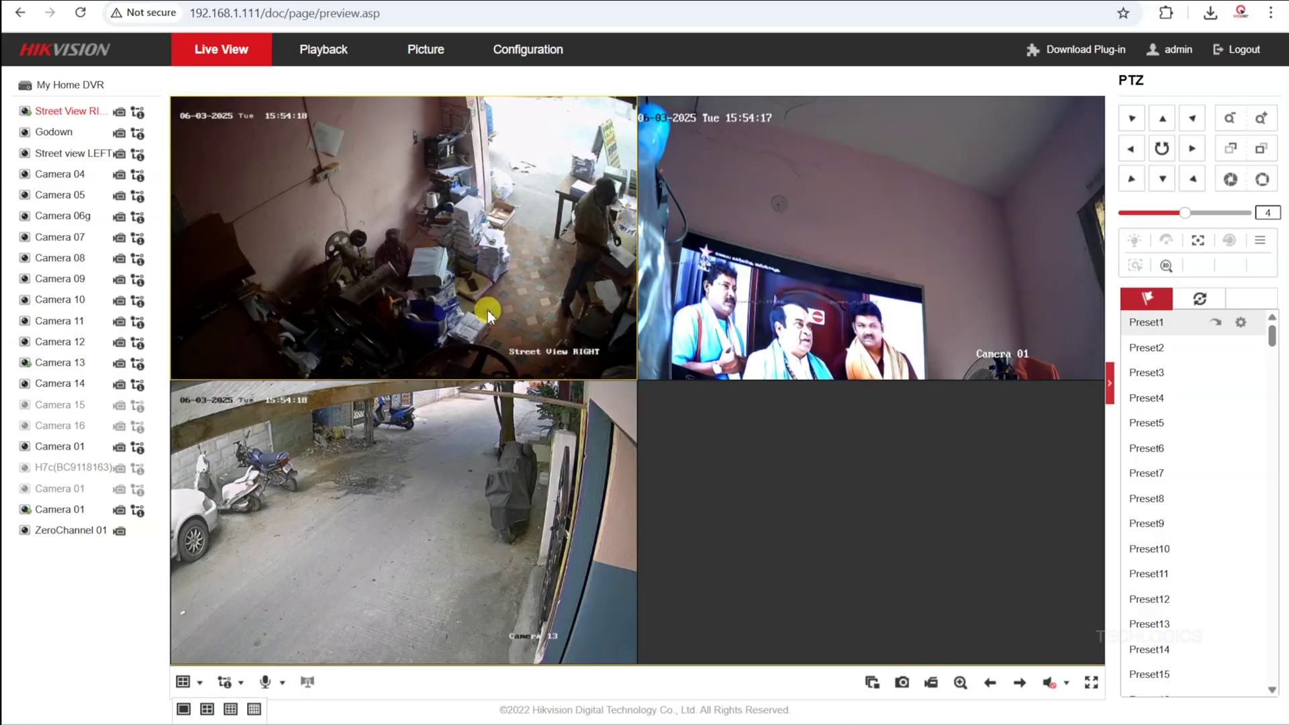
pyautogui.click(872, 683)
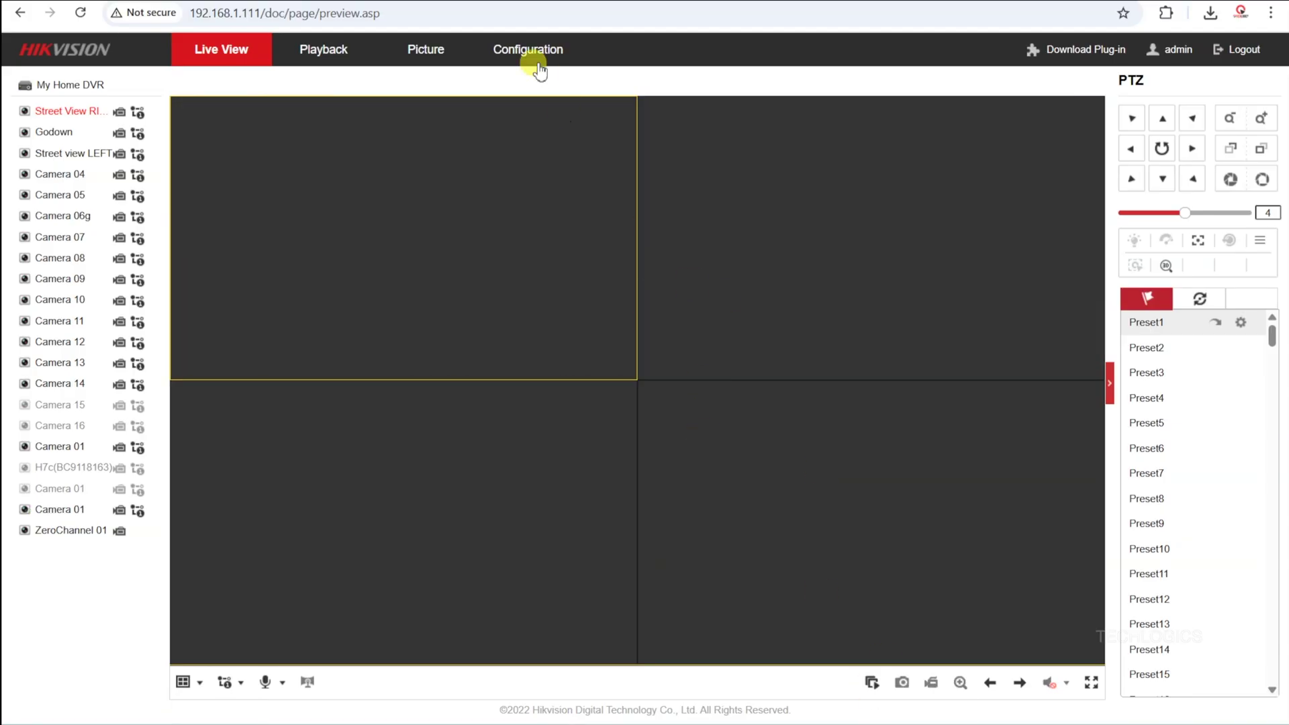
# Step: Save a continuous 00:00–24:00 everyday recording schedule for [D4] Camera 01
pyautogui.click(529, 55)
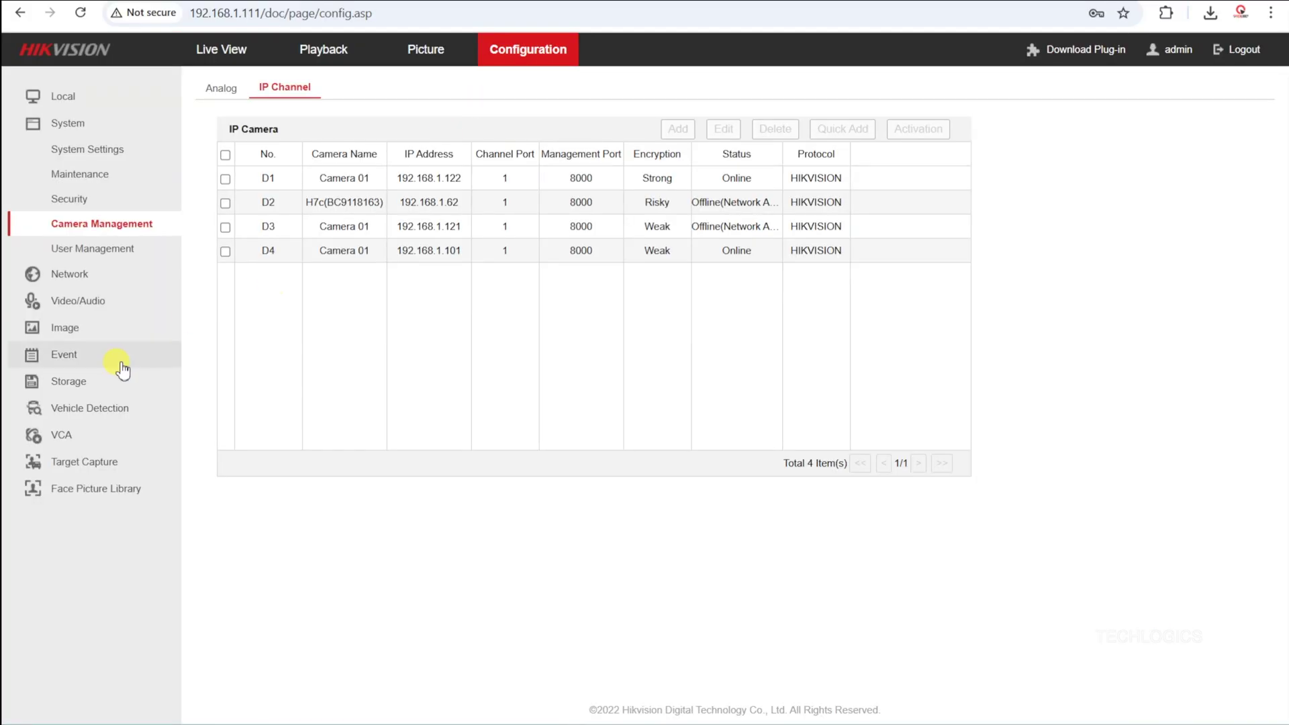
pyautogui.click(111, 381)
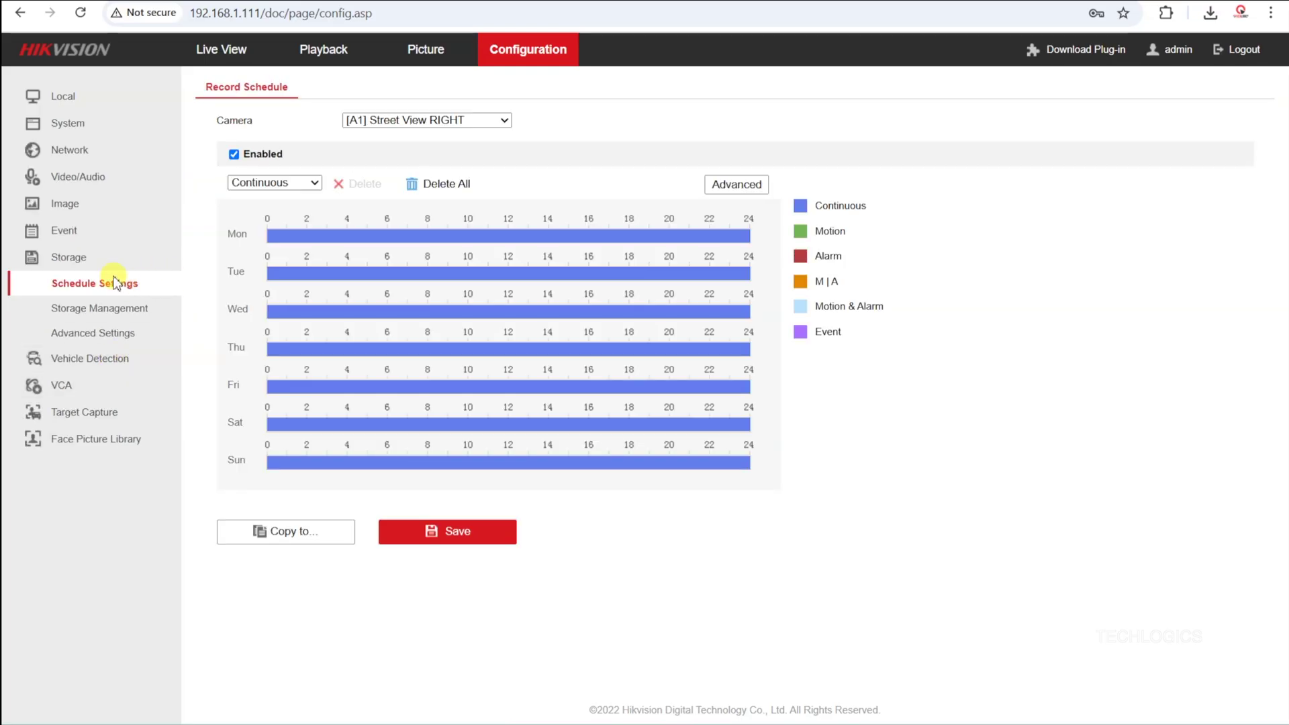
pyautogui.click(437, 121)
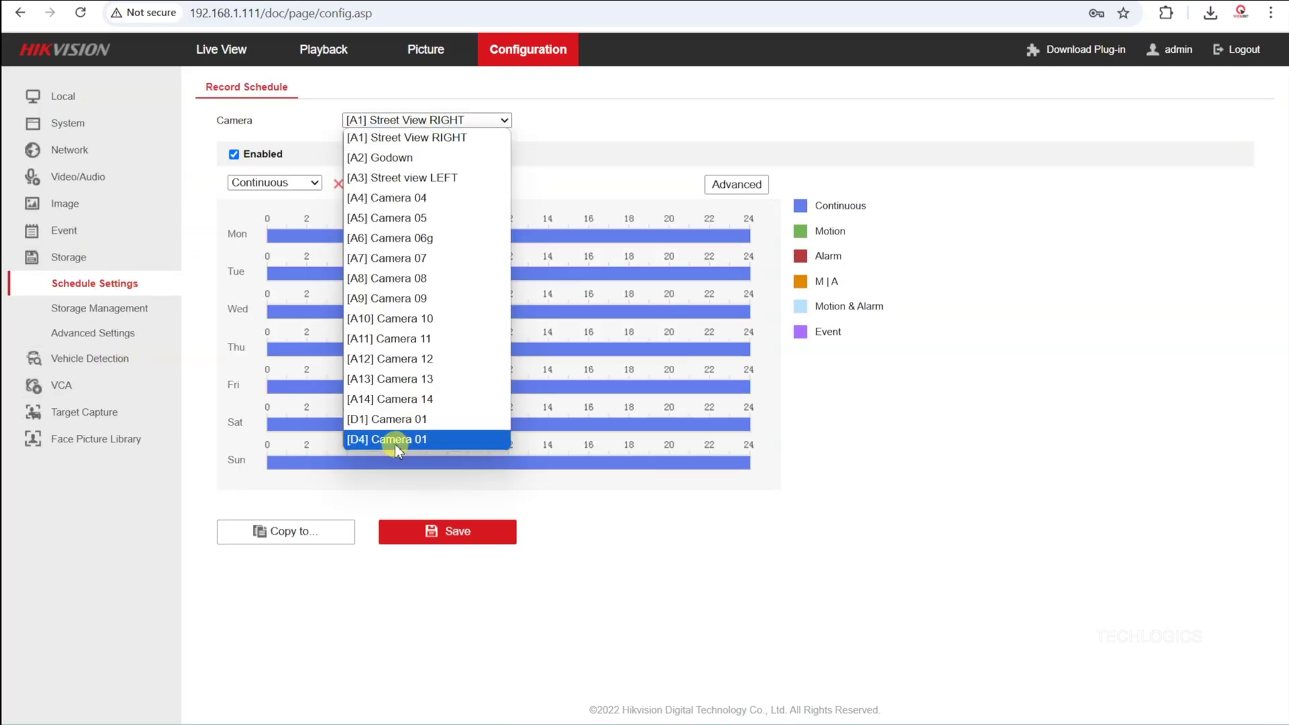
pyautogui.click(443, 443)
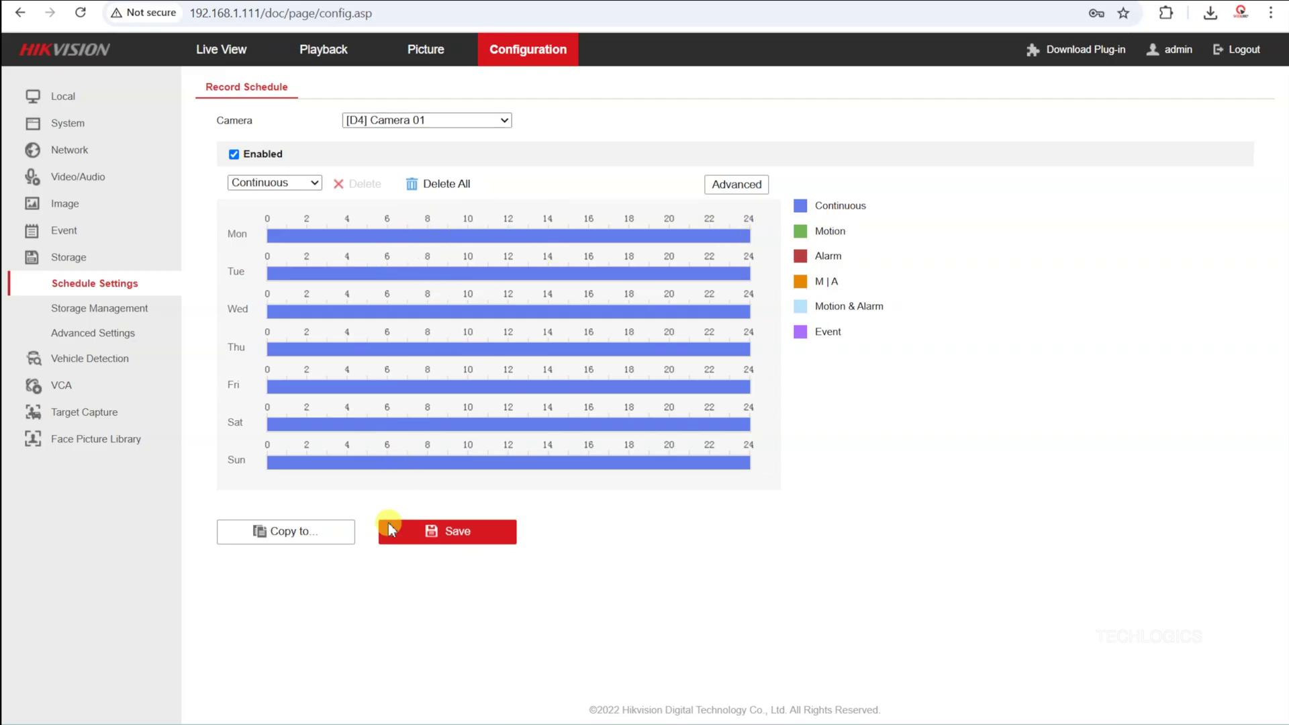
pyautogui.click(466, 537)
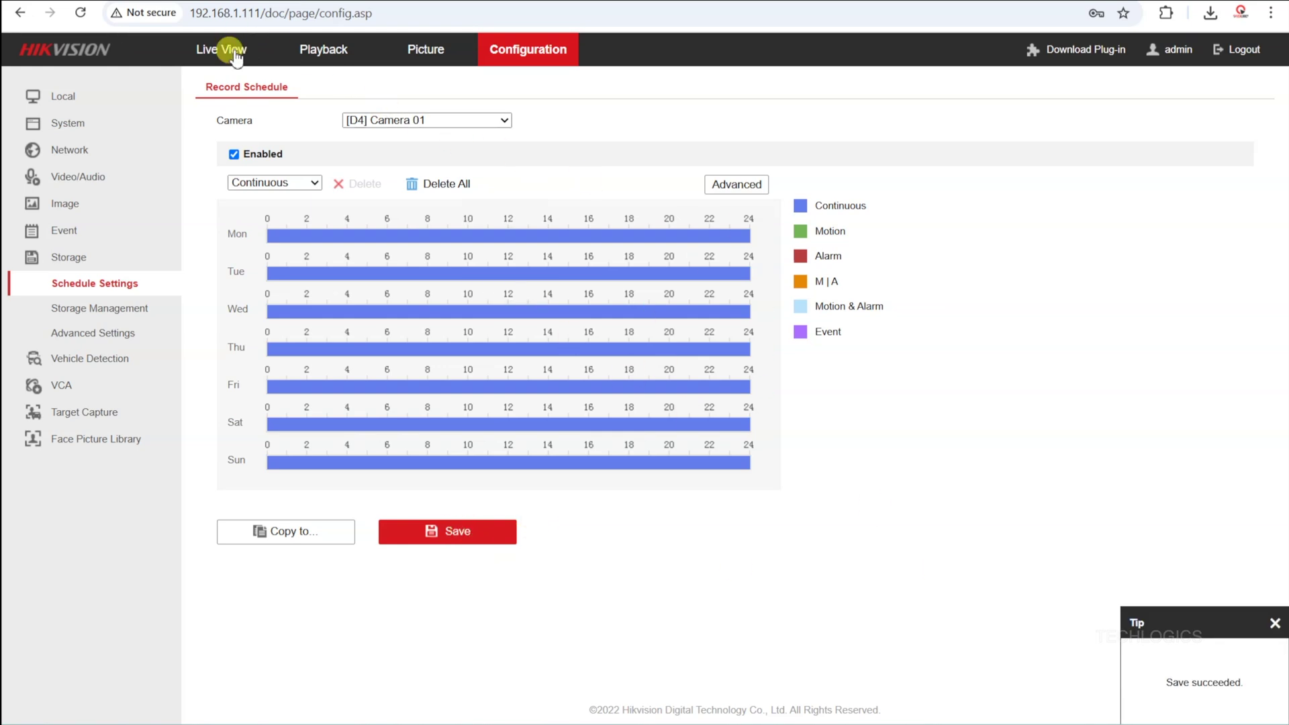
pyautogui.click(236, 52)
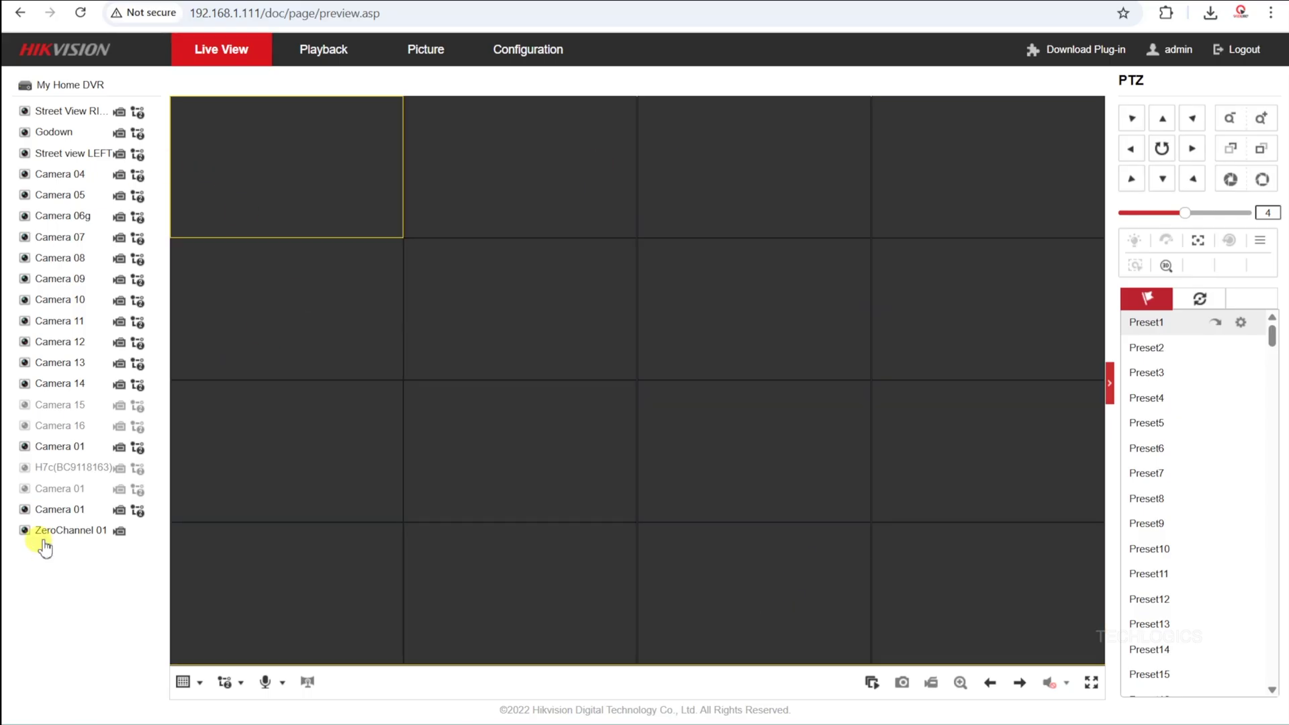
# Step: Check the new Camera 01 streams live, stop all previews, and go to Playback
pyautogui.click(24, 510)
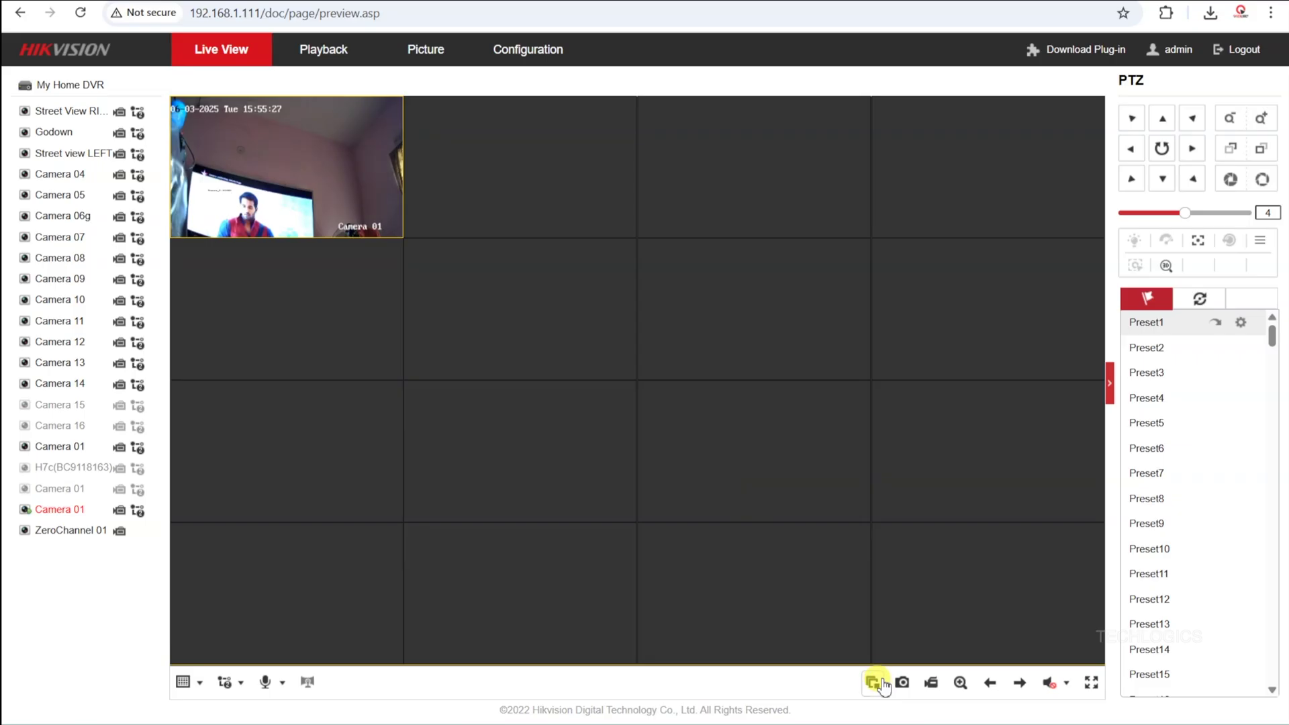
pyautogui.click(872, 683)
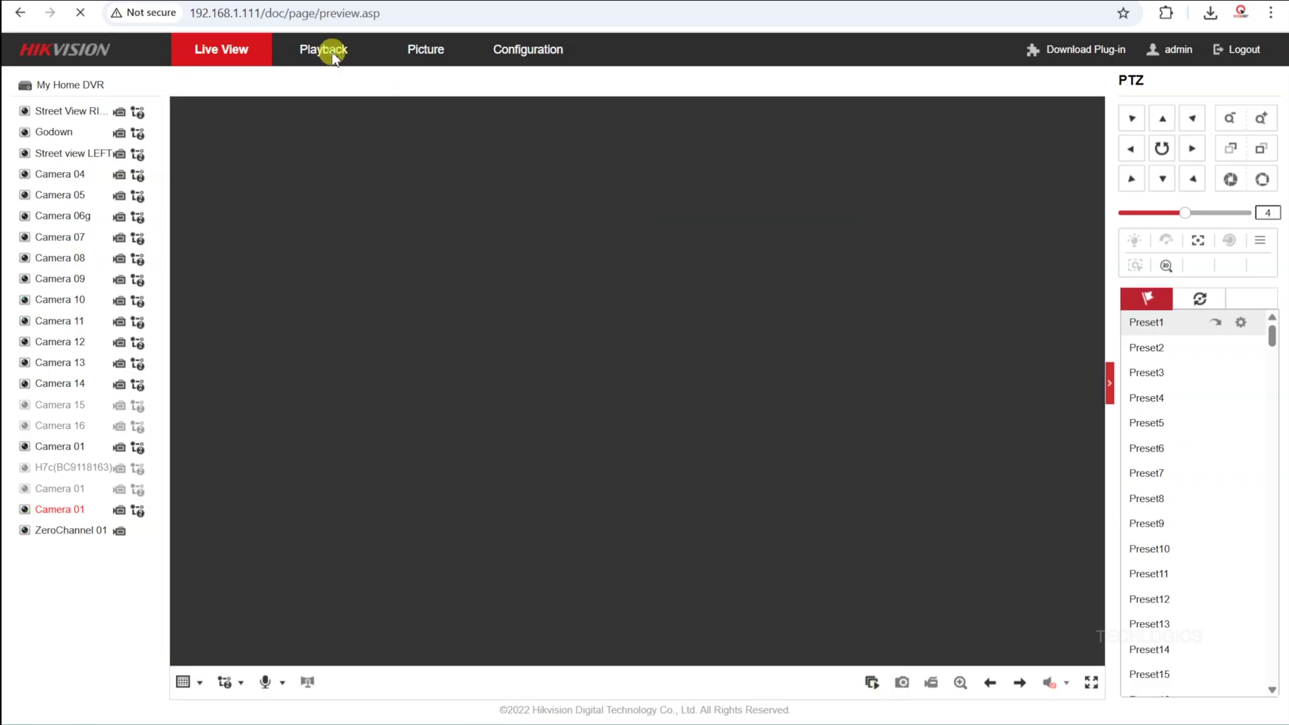
pyautogui.click(339, 55)
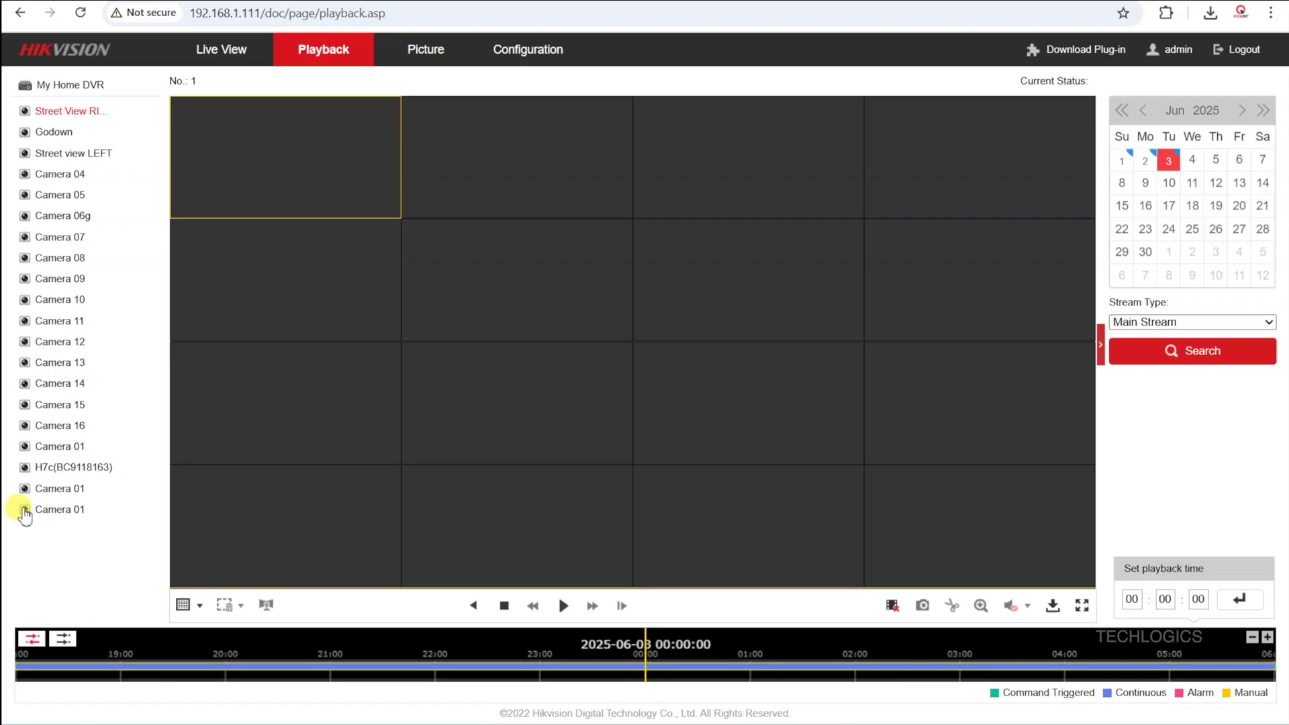
# Step: Play back Camera 01's recording in a single 1×1 pane from about 15:54:58 on a zoomed timeline
pyautogui.click(25, 514)
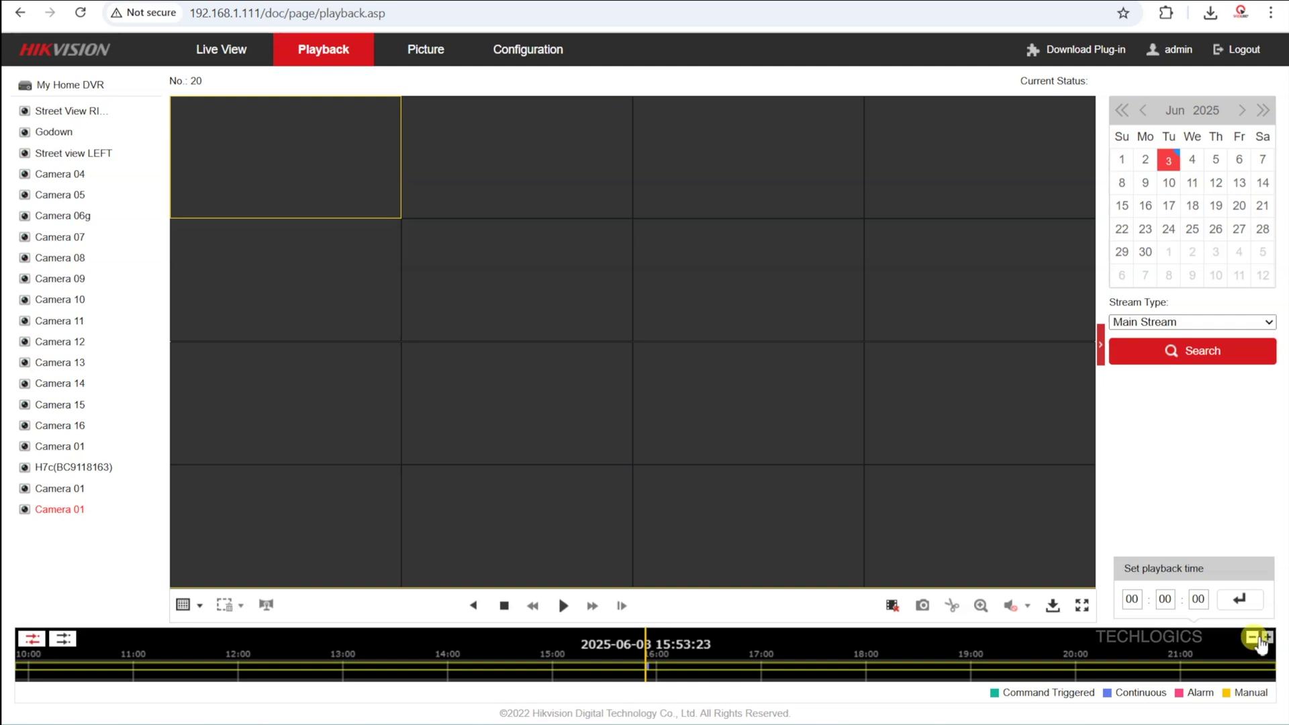
pyautogui.click(1268, 637)
pyautogui.click(1268, 637)
pyautogui.click(1268, 637)
pyautogui.click(1268, 637)
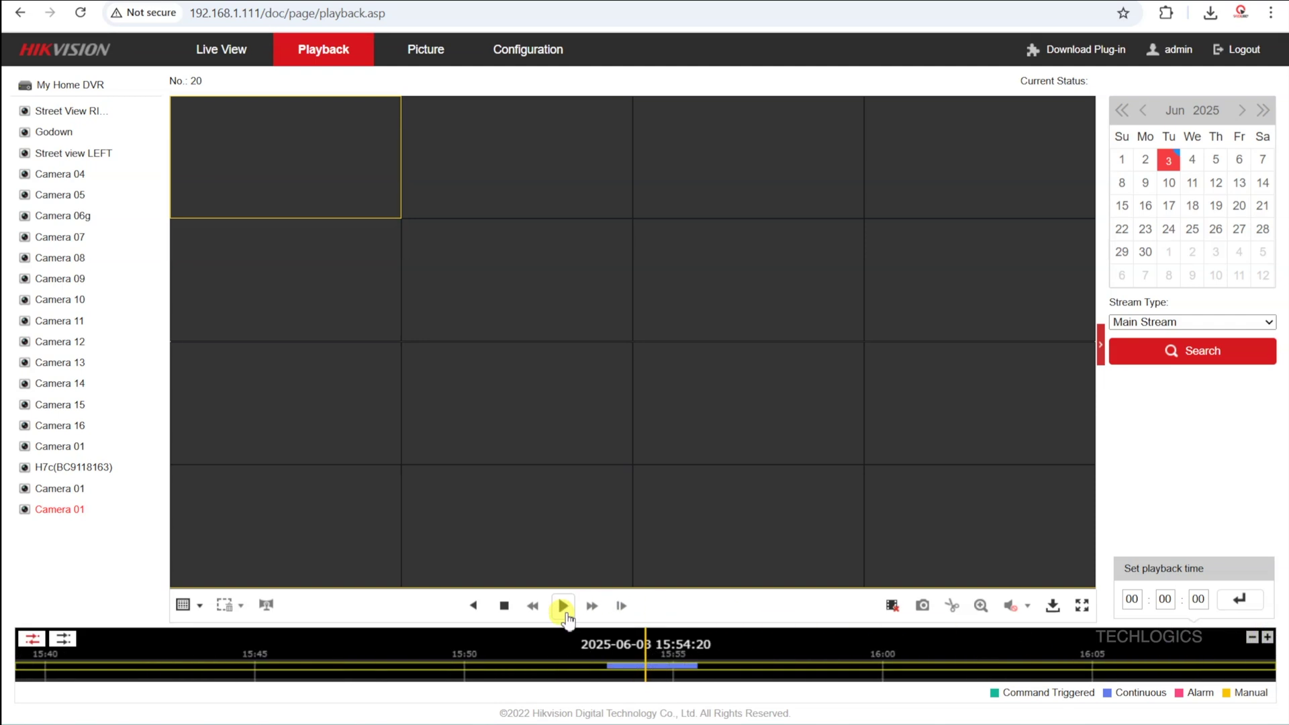
pyautogui.click(561, 611)
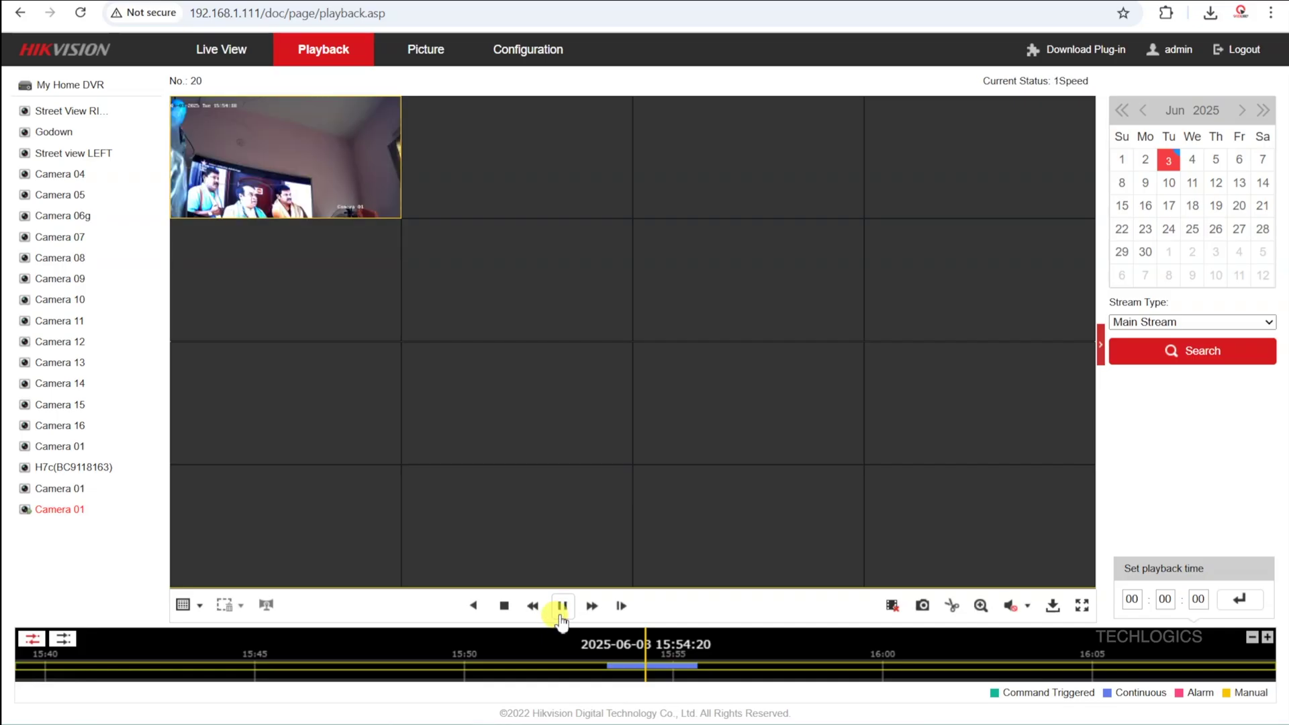
pyautogui.click(179, 605)
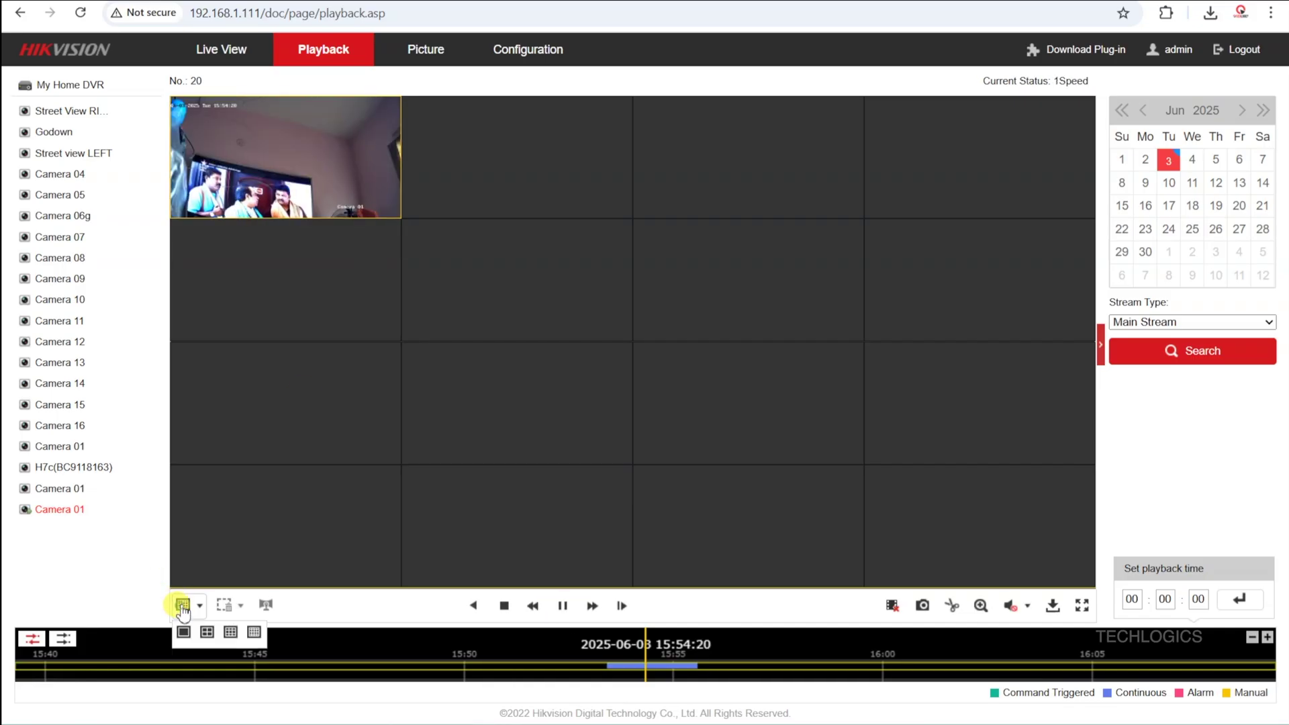
pyautogui.click(186, 635)
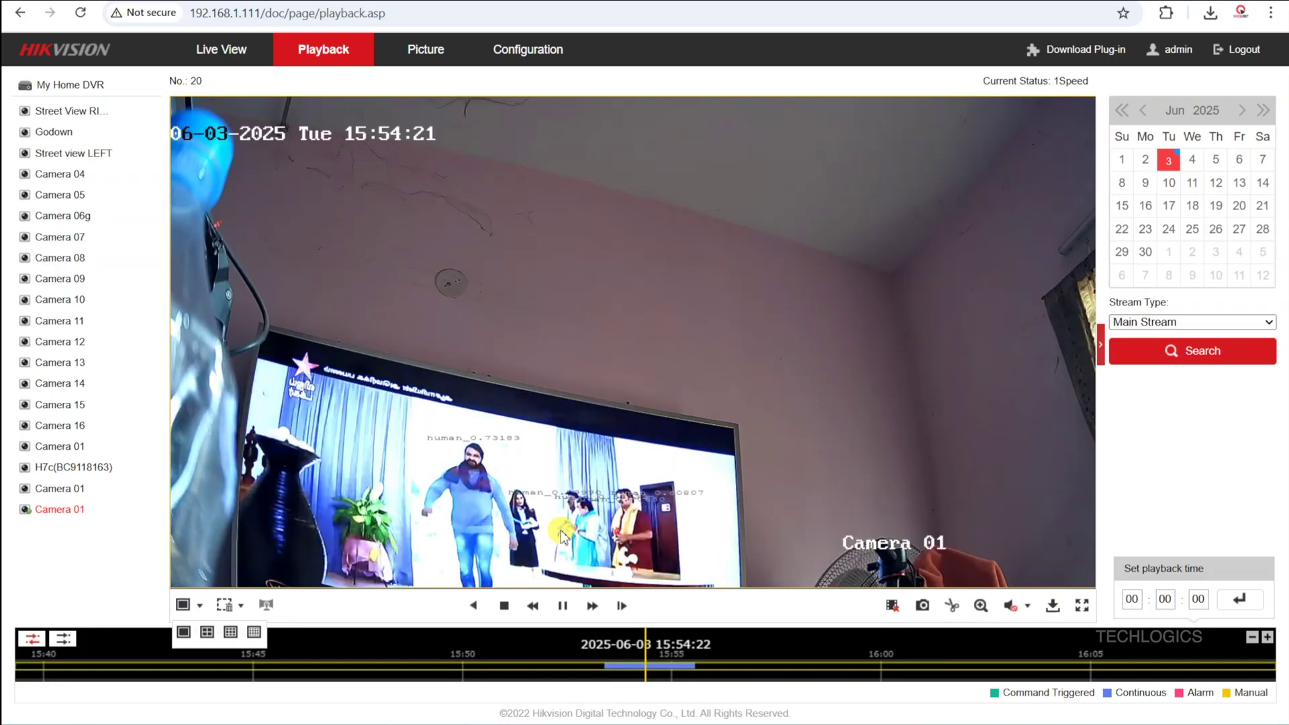
pyautogui.click(668, 659)
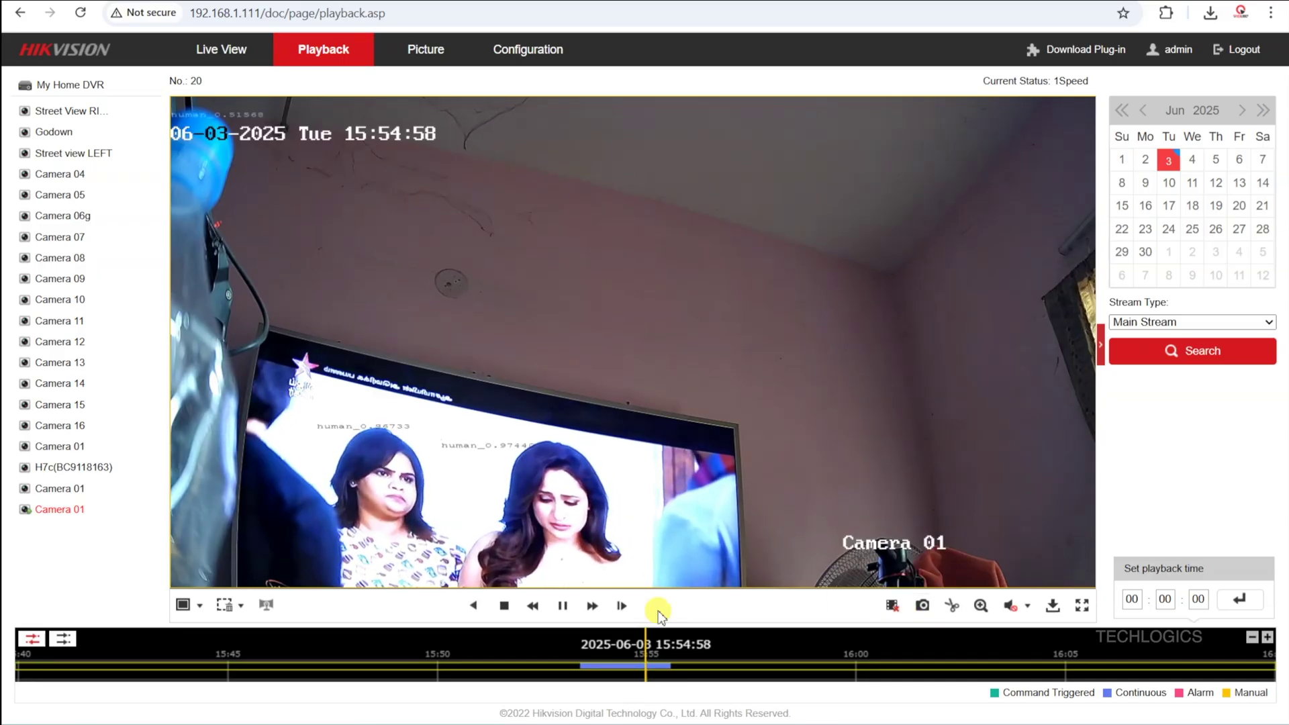
pyautogui.click(512, 607)
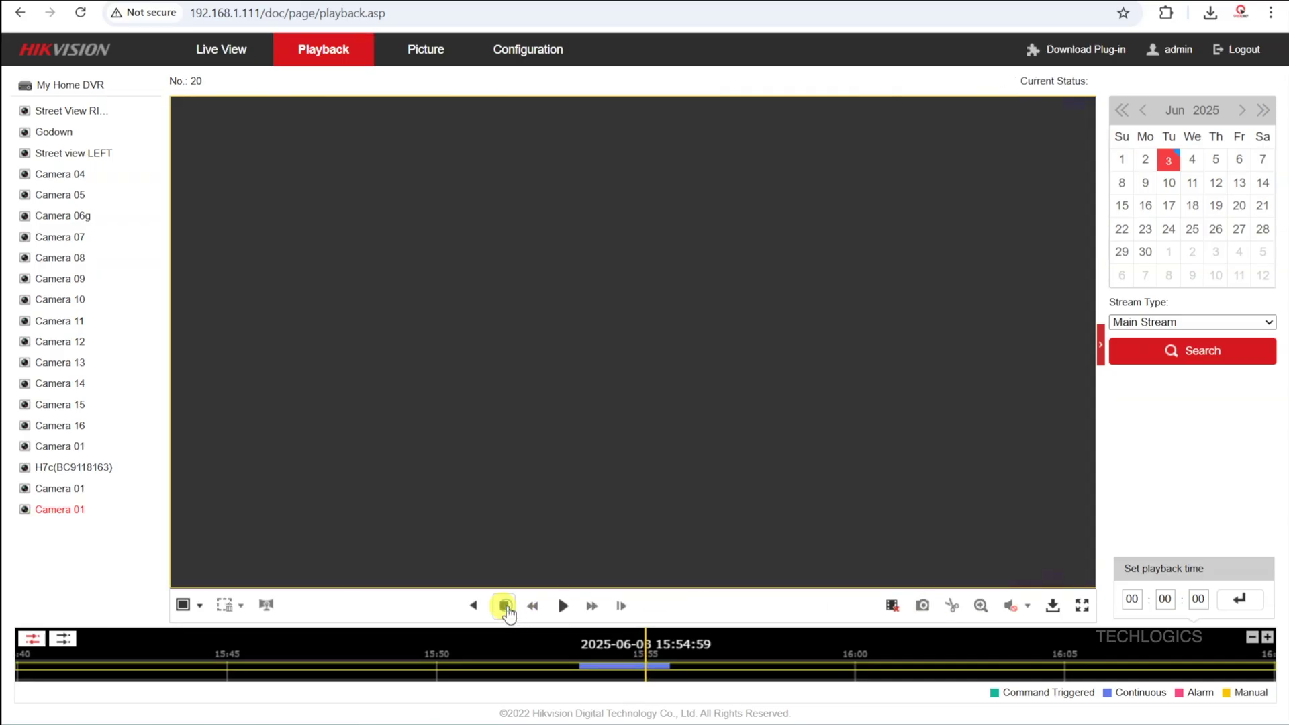